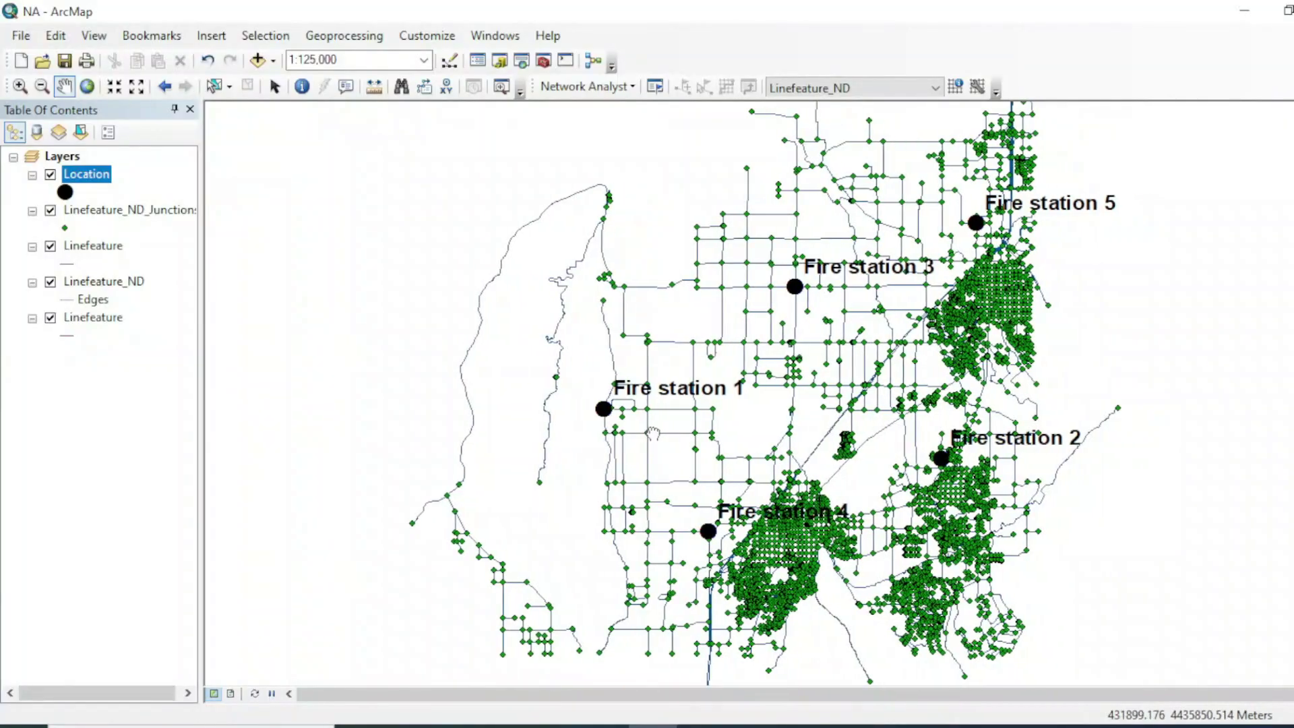
- Pan the map and browse the Network Analyst list of analysis types without choosing one
left_click_drag(693, 419, 692, 425)
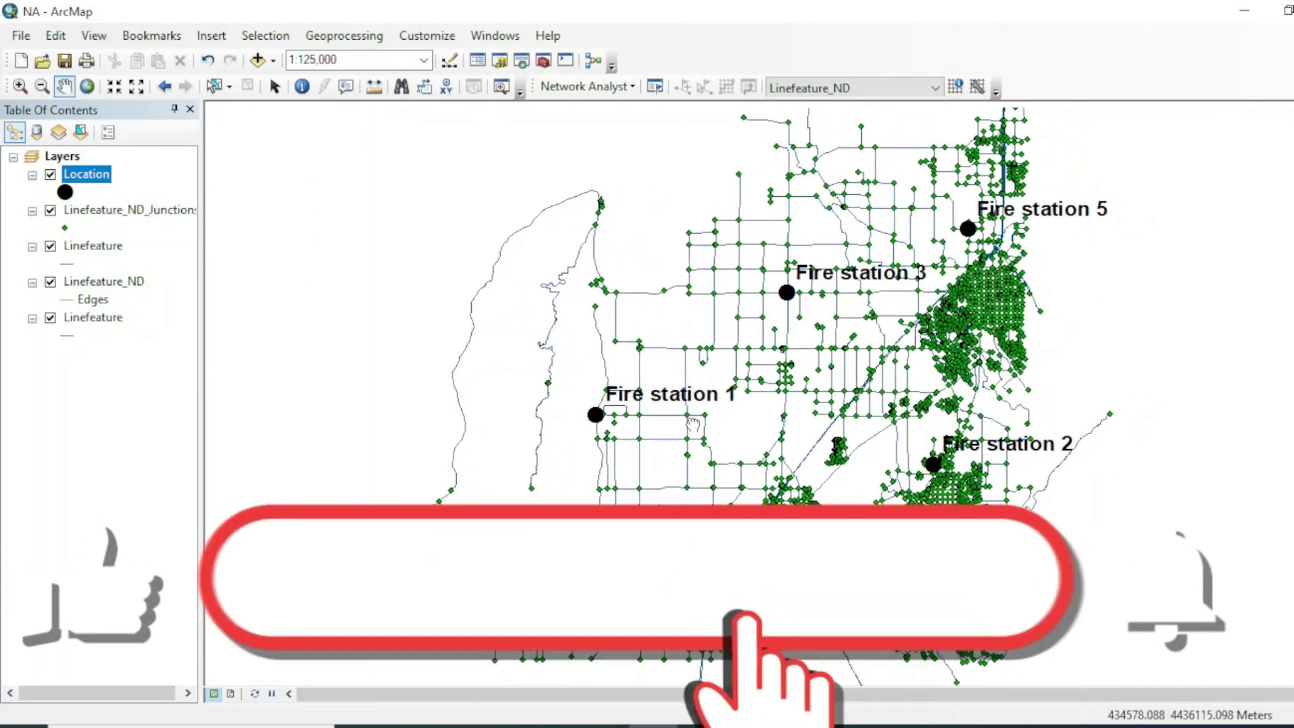
left_click(614, 93)
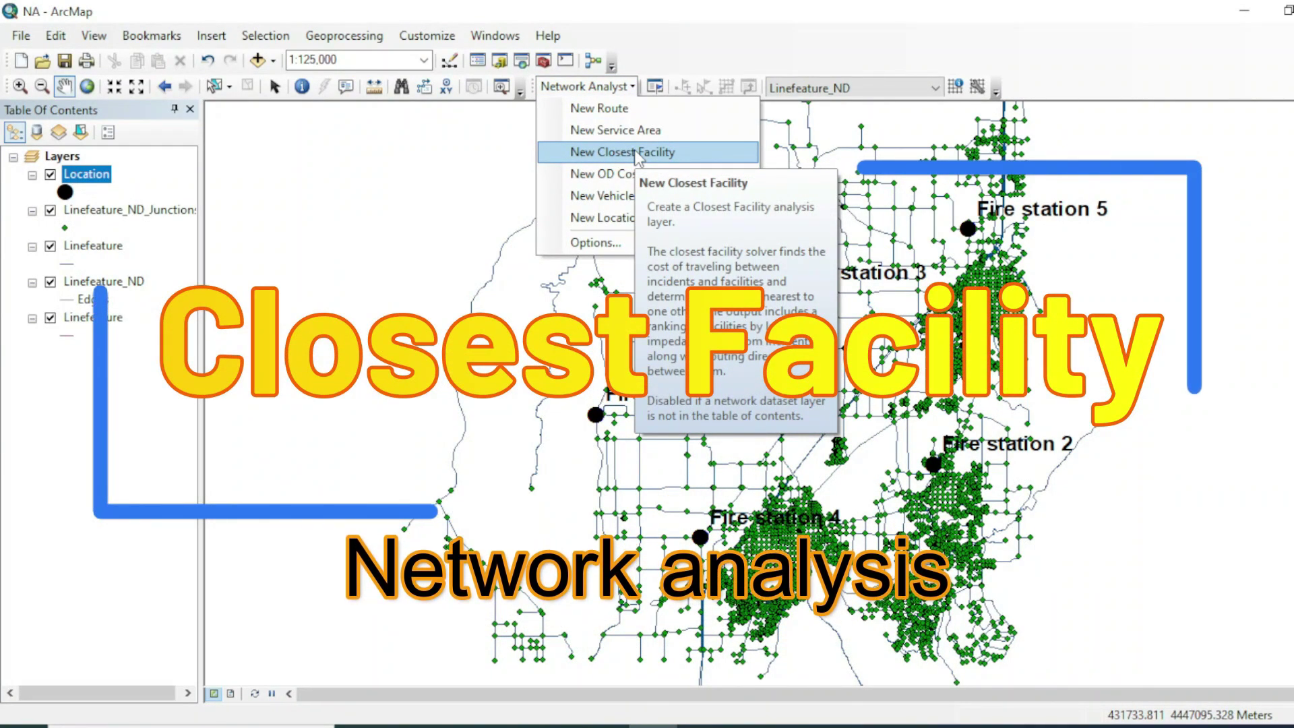
left_click_drag(664, 412, 656, 412)
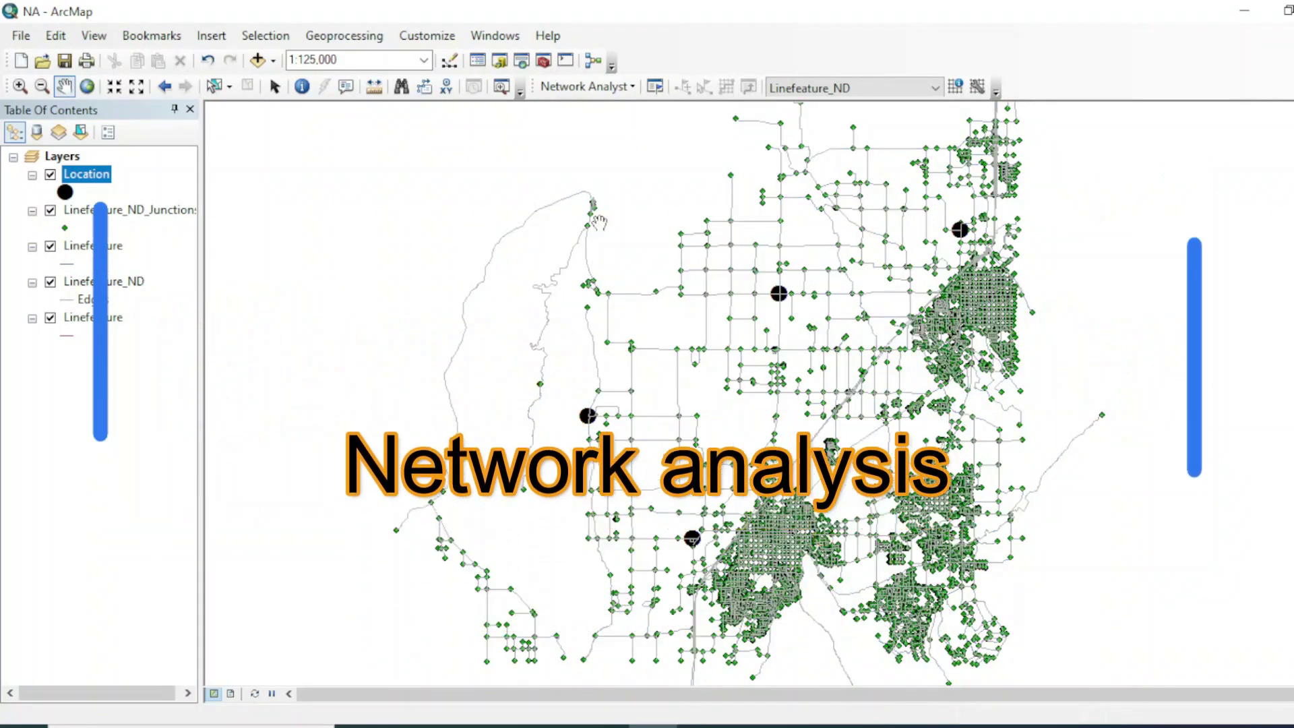
left_click_drag(720, 191, 714, 195)
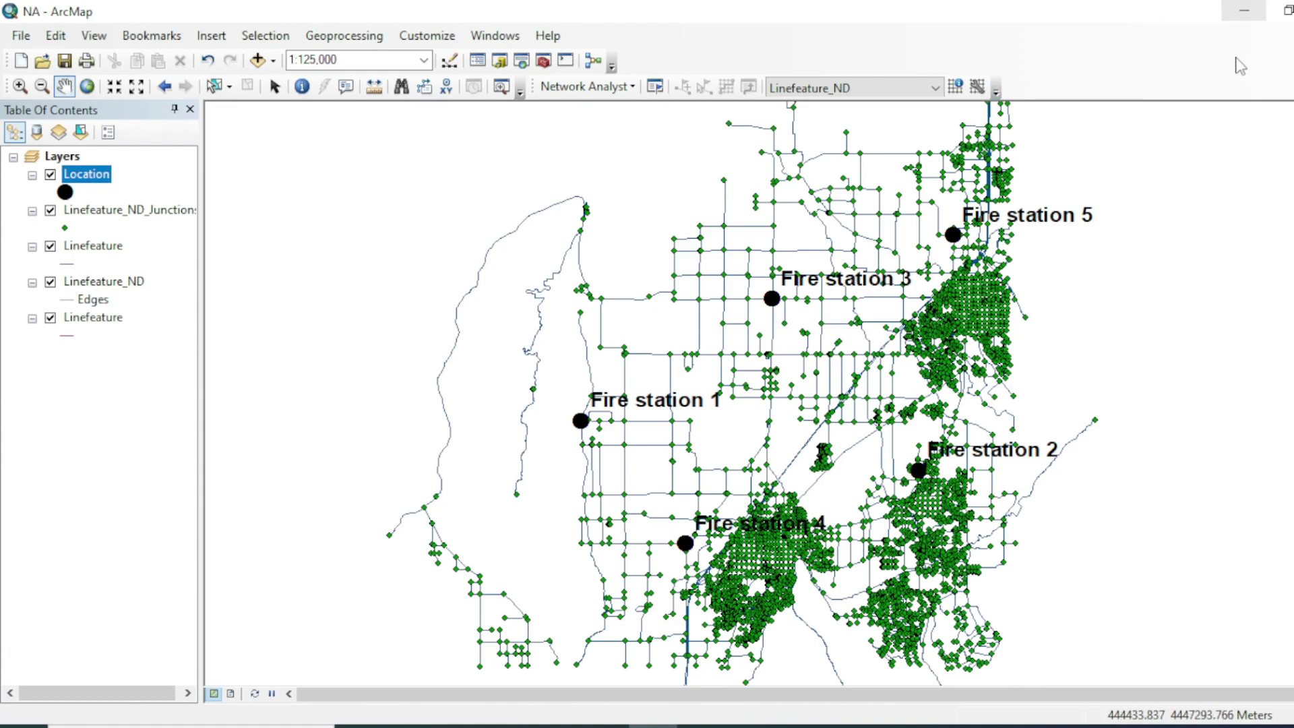
left_click_drag(714, 290, 725, 287)
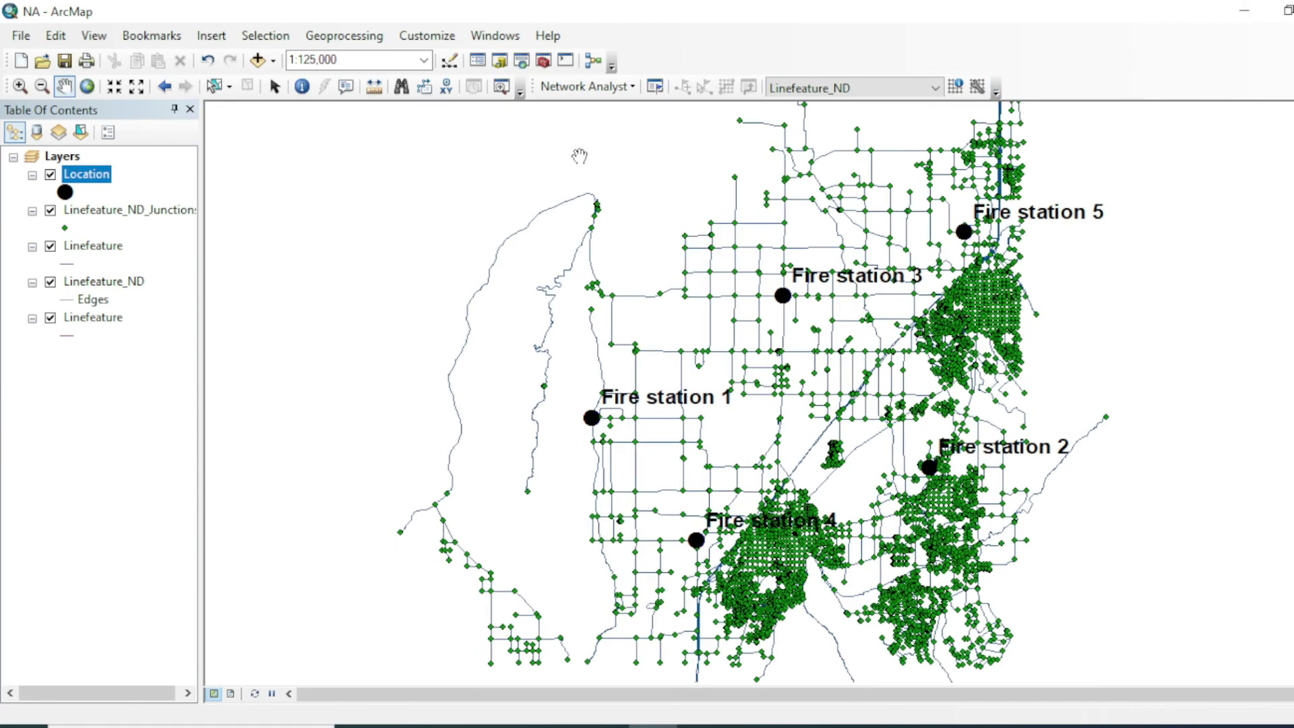
left_click(586, 86)
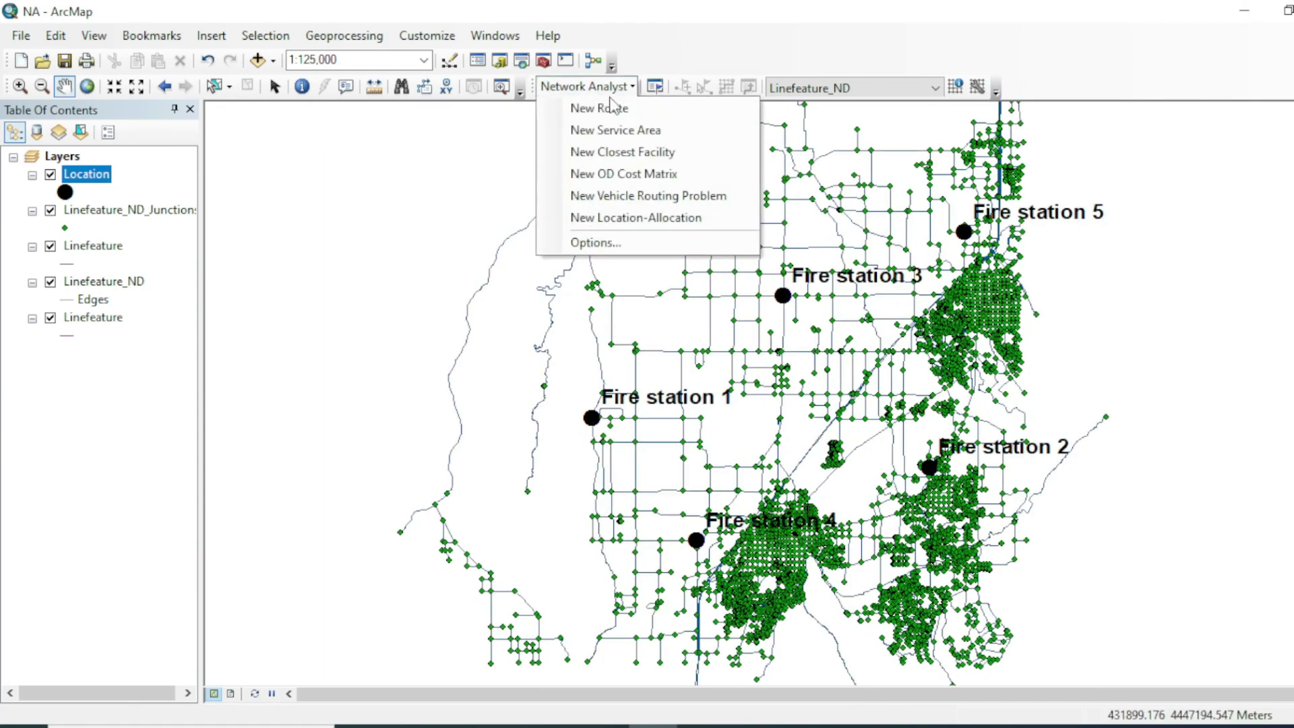
left_click(638, 152)
left_click_drag(947, 283, 931, 297)
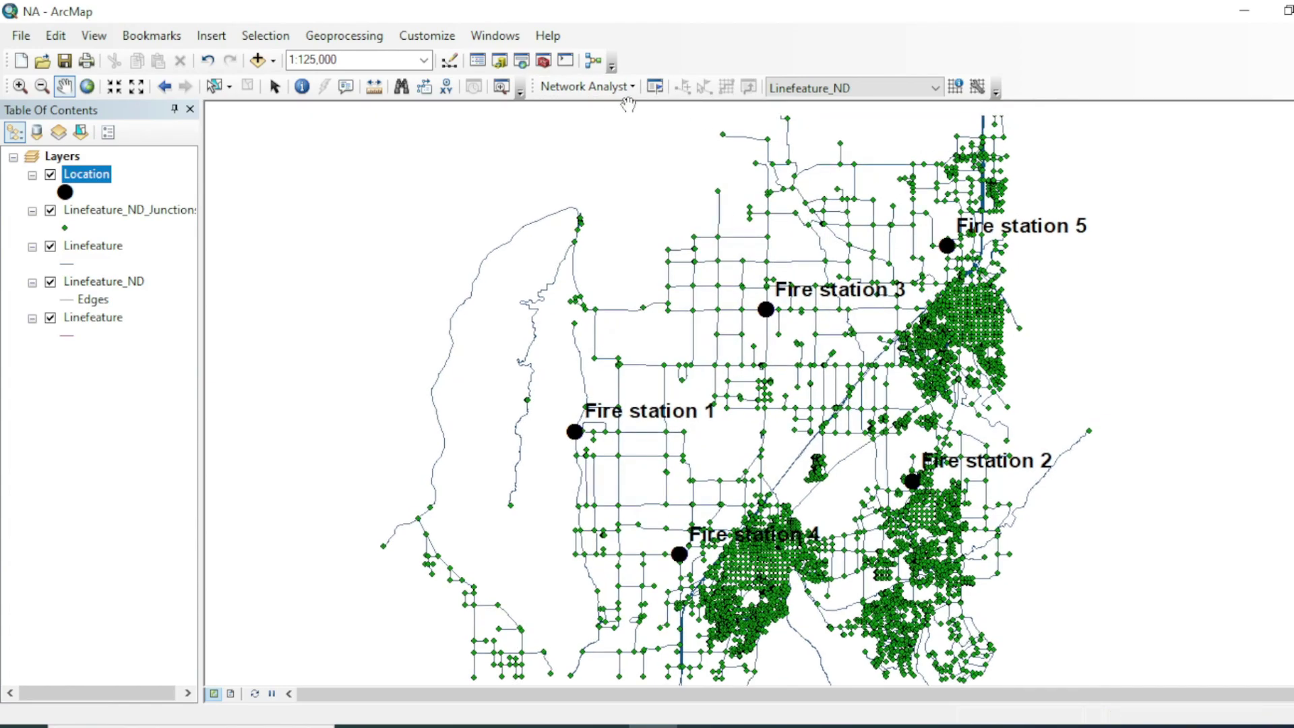
- Create a new Closest Facility analysis layer from the Network Analyst dropdown
right_click(774, 49)
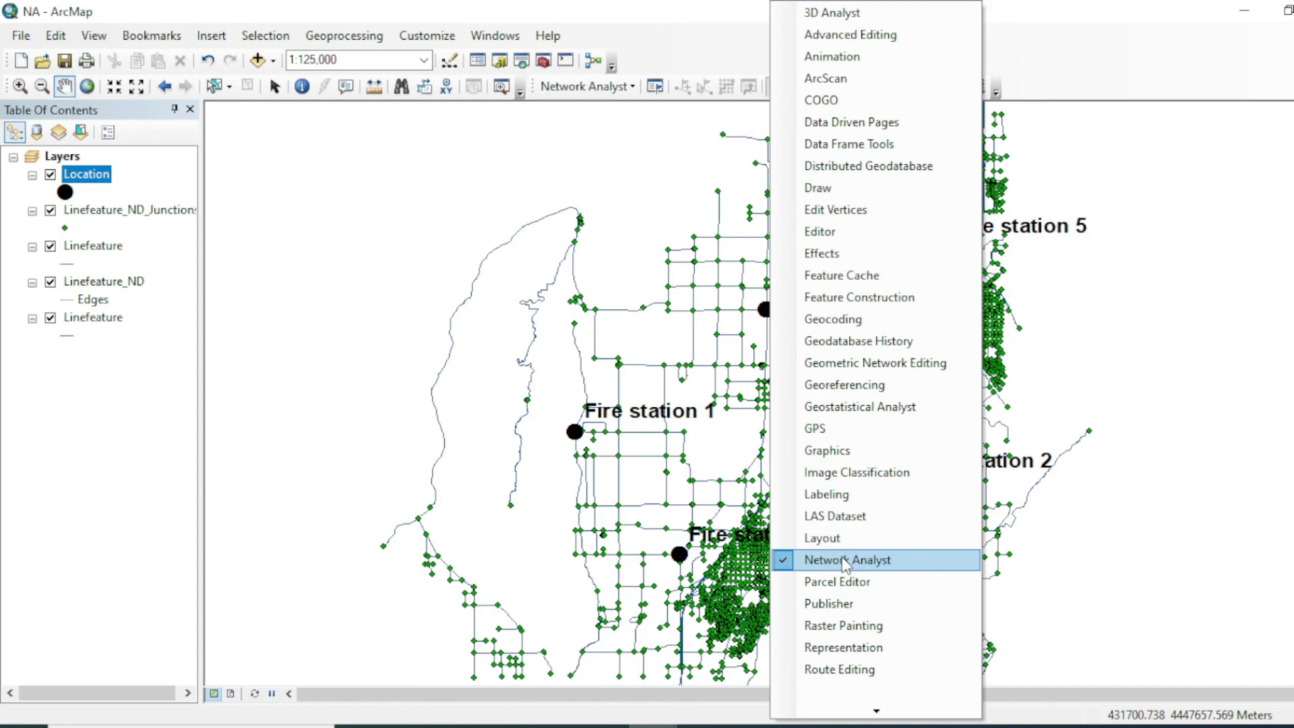
left_click(594, 61)
left_click(593, 61)
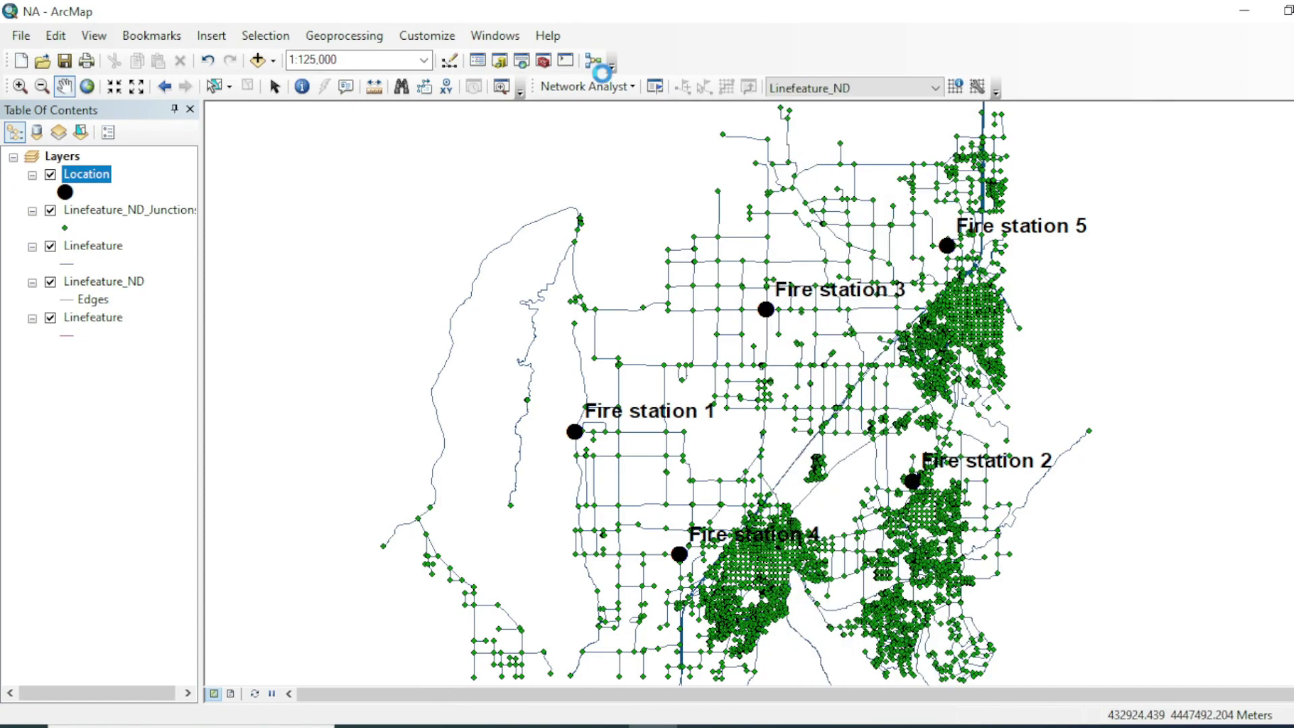
left_click(962, 149)
left_click(585, 86)
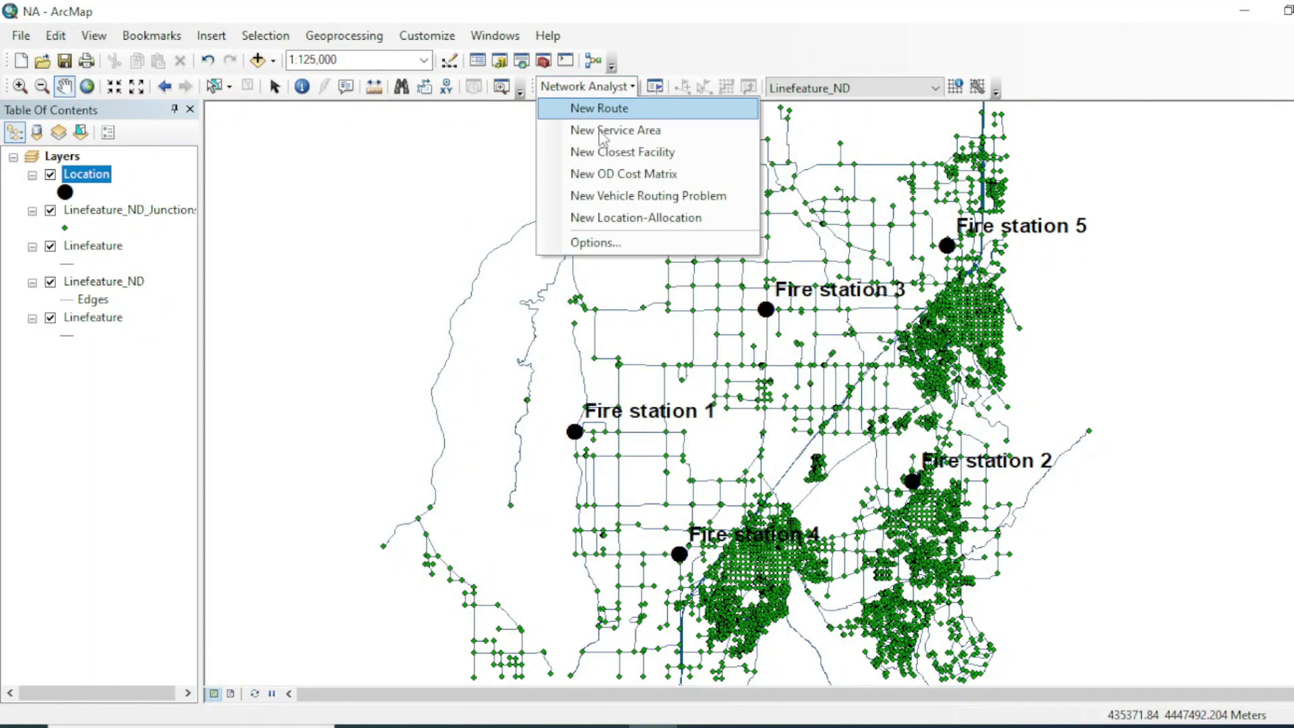
left_click(641, 153)
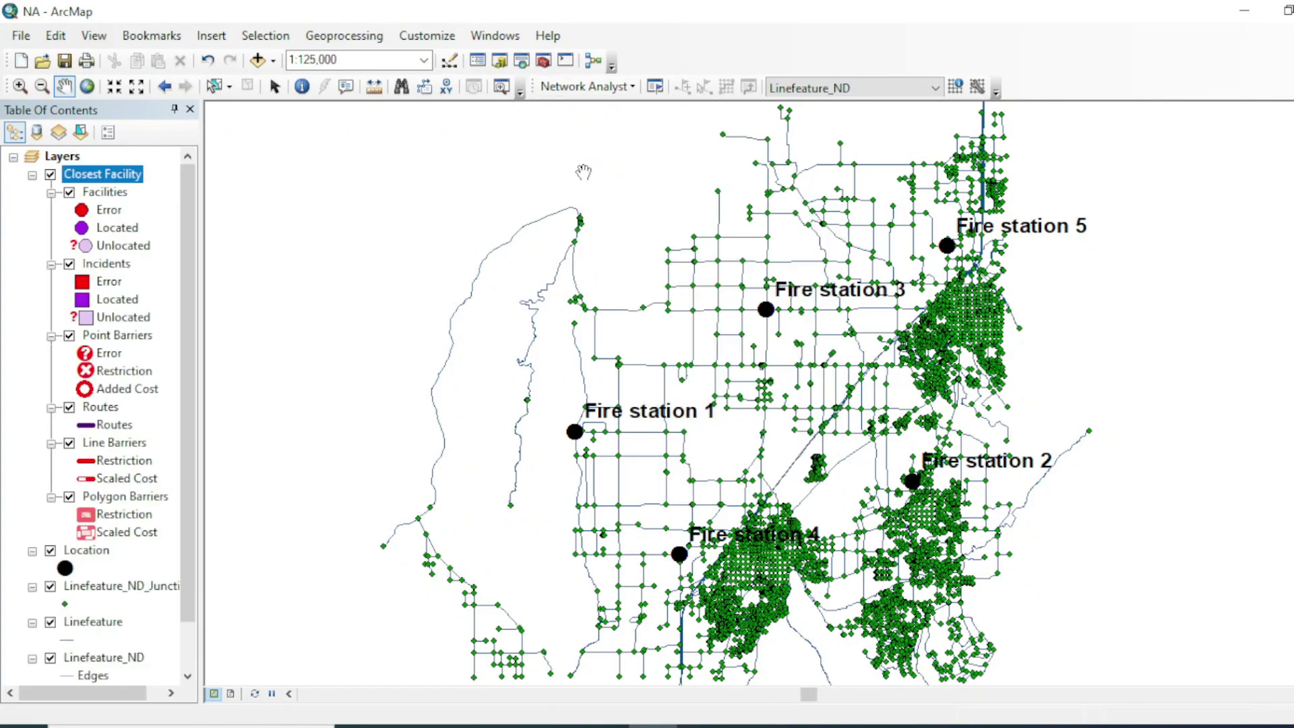
- Give located Facilities the Fire Station symbol by searching 'fire' in the Symbol Selector
left_click(80, 229)
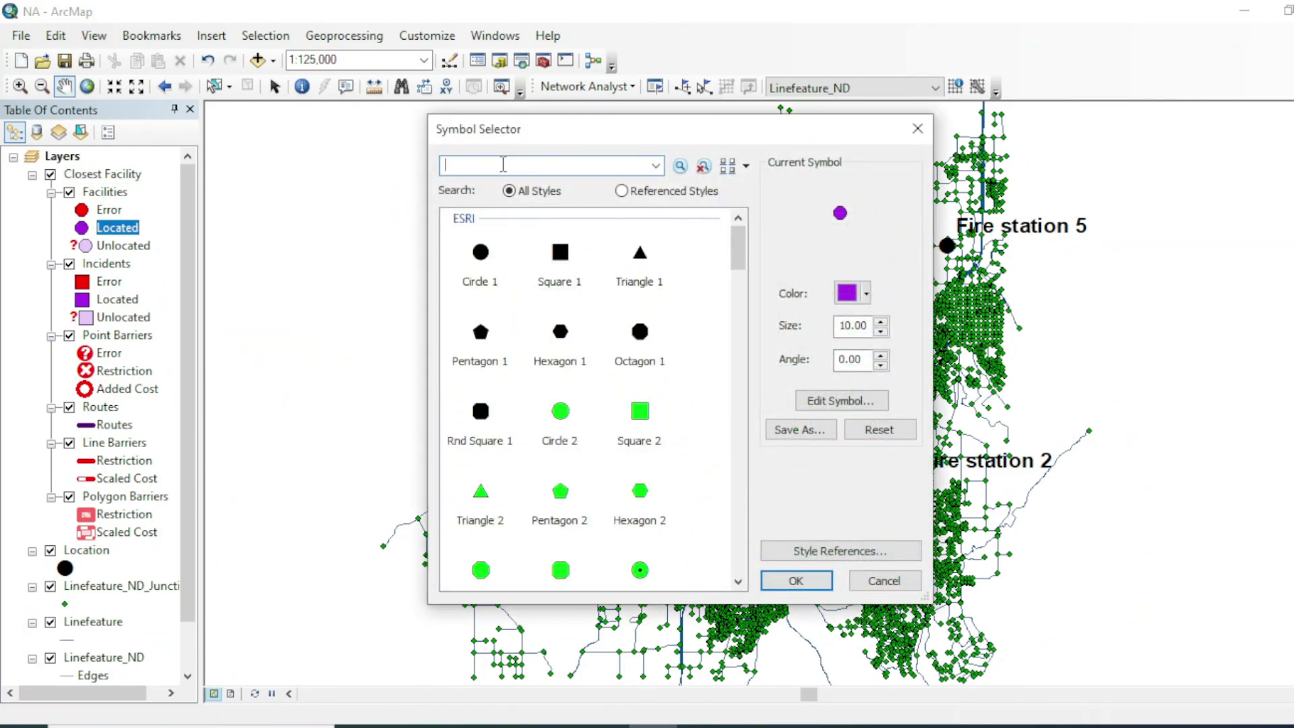
type("fire")
key("Return")
left_click(564, 460)
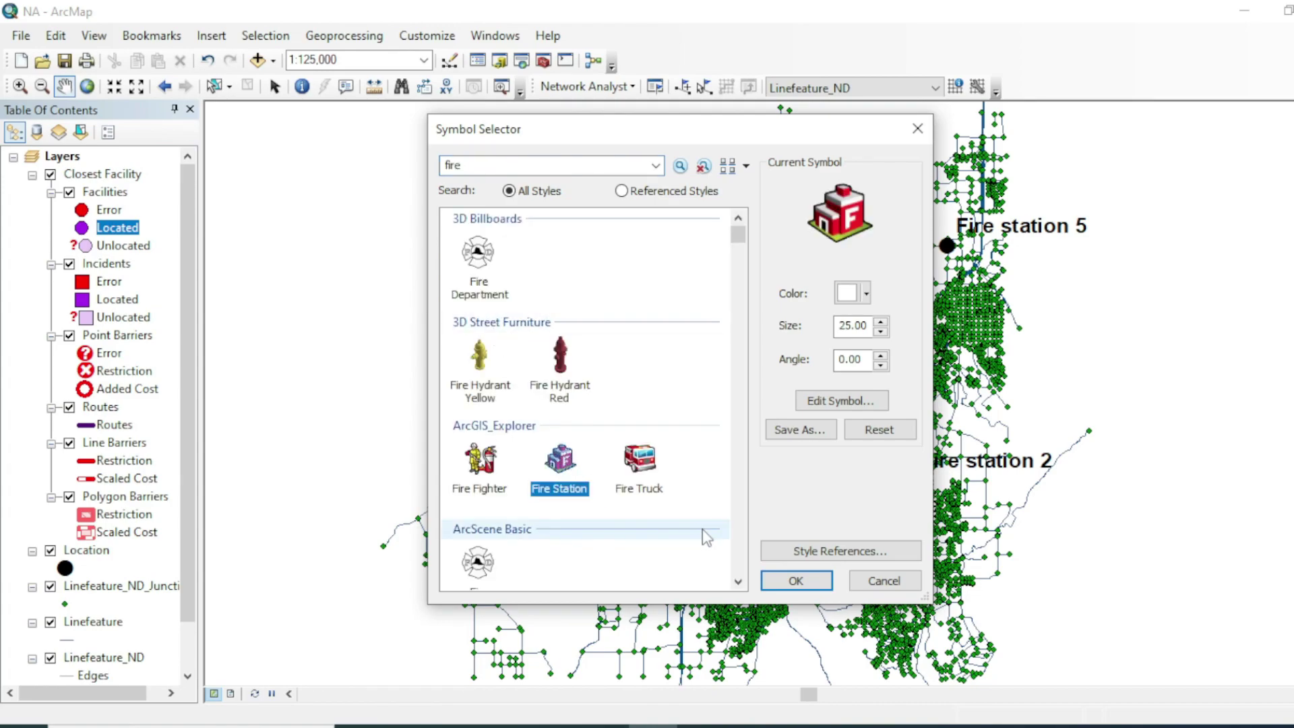
left_click(797, 581)
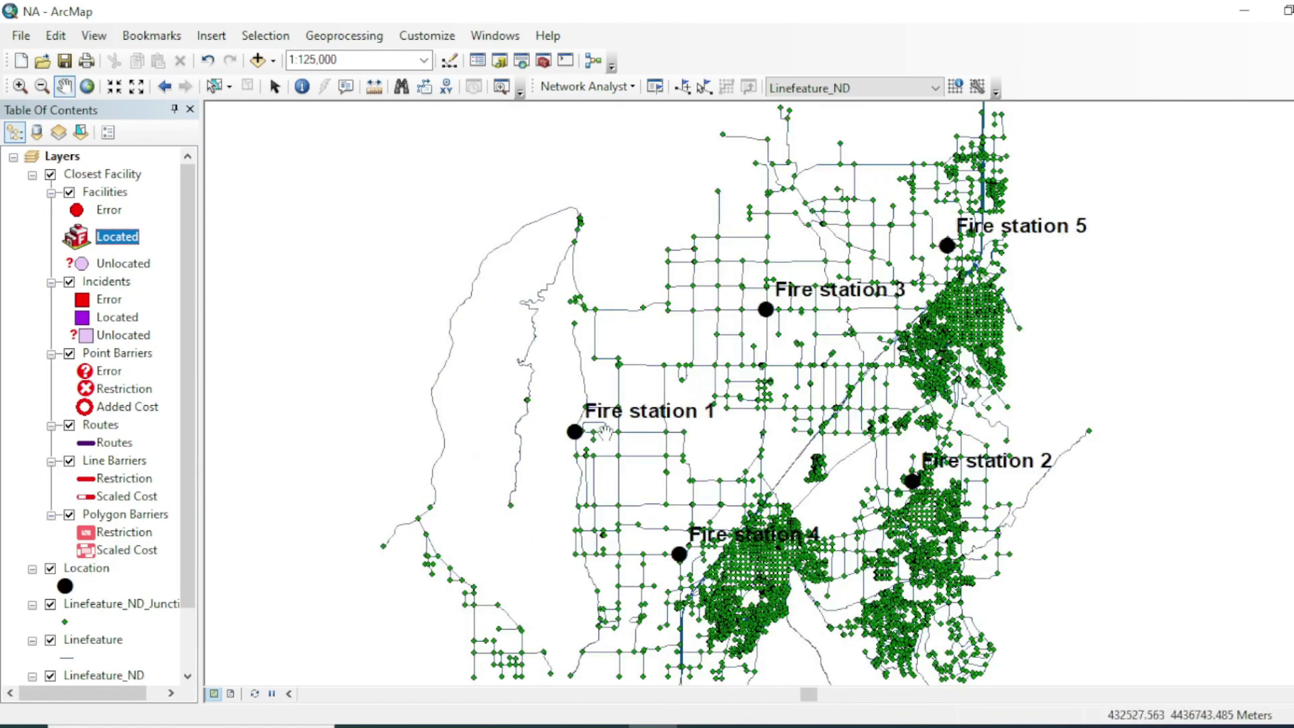
- Give located Incidents the Fireline symbol from the 'fire' search results
left_click(82, 318)
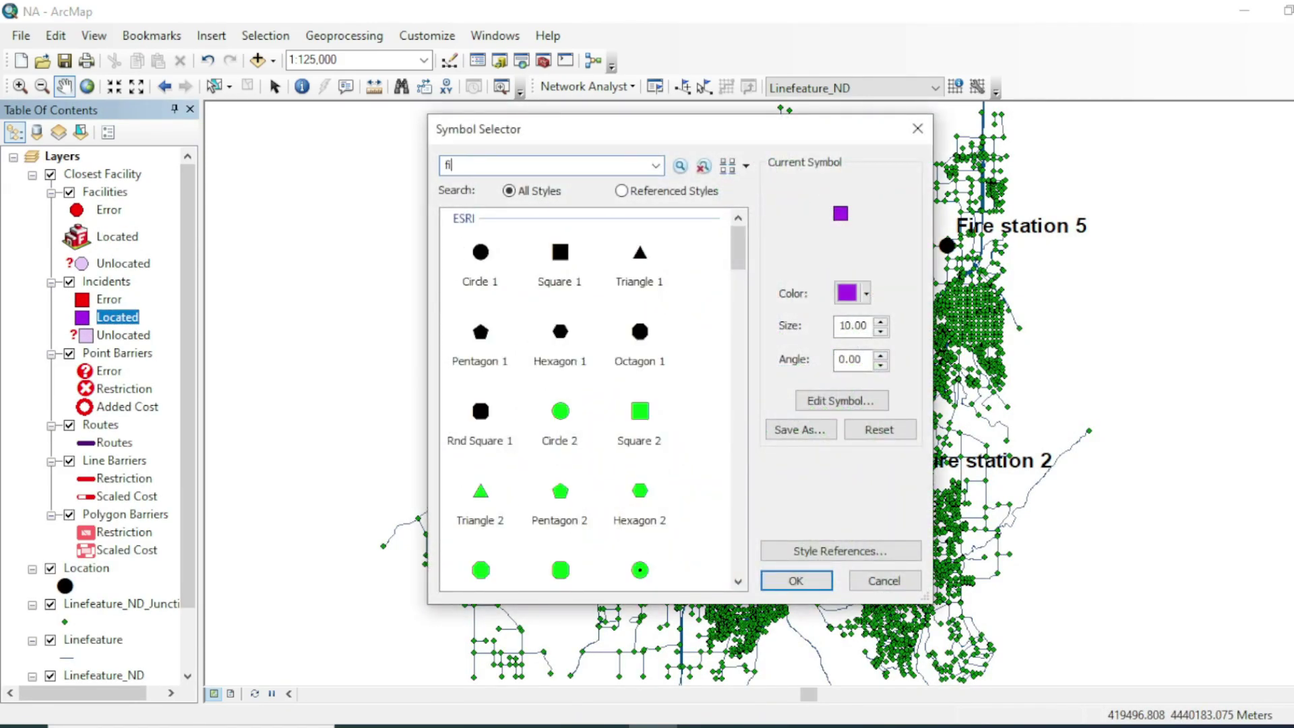
key("Return")
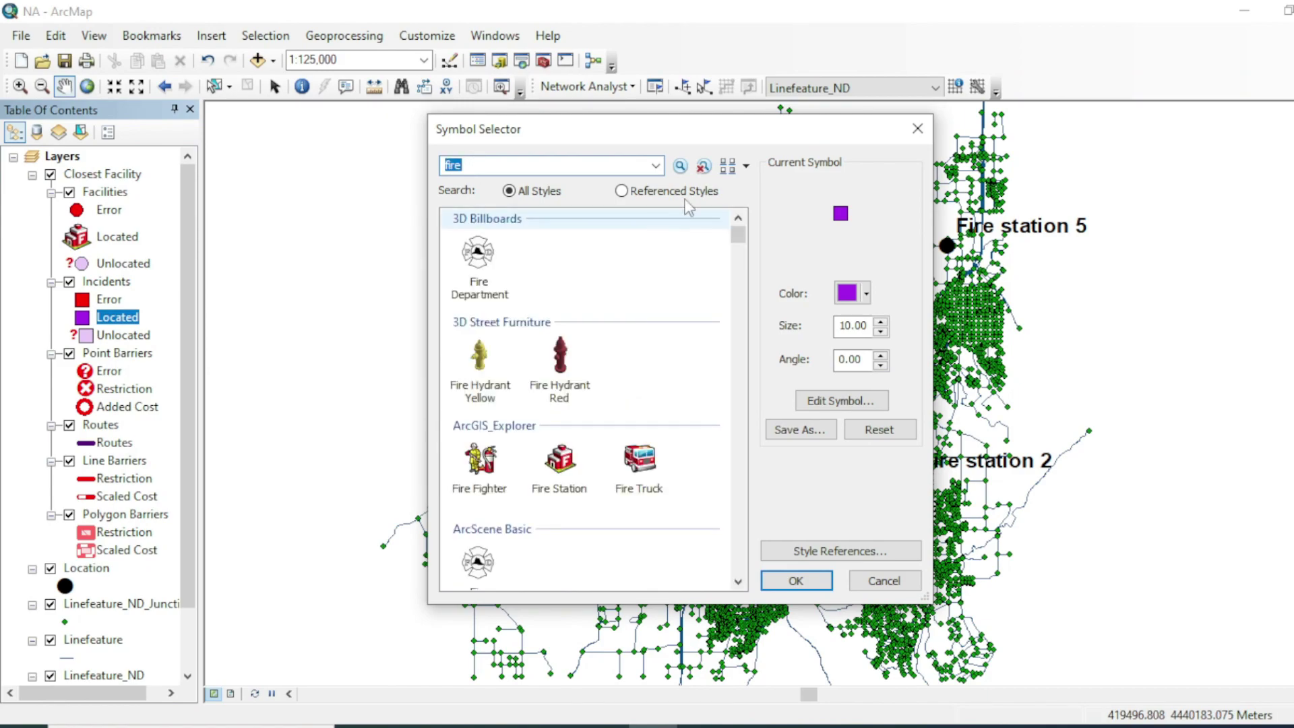
left_click_drag(738, 239, 736, 520)
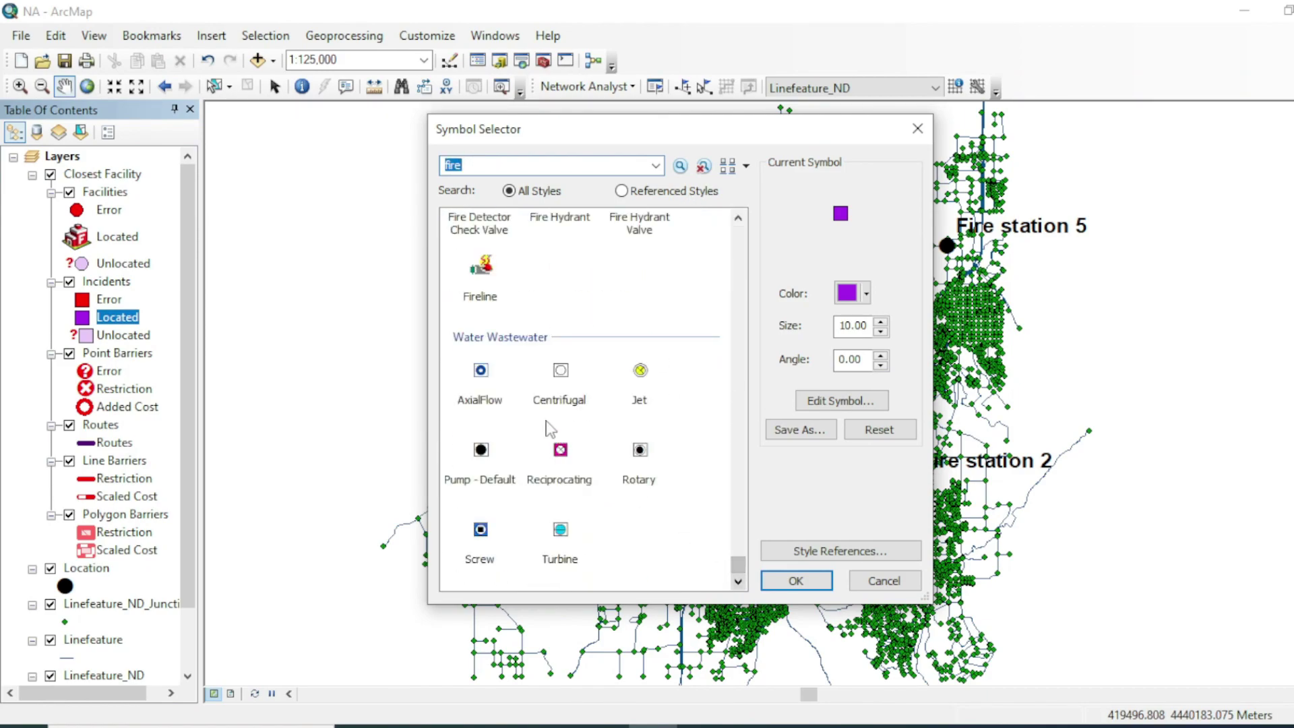
left_click(480, 297)
left_click(824, 587)
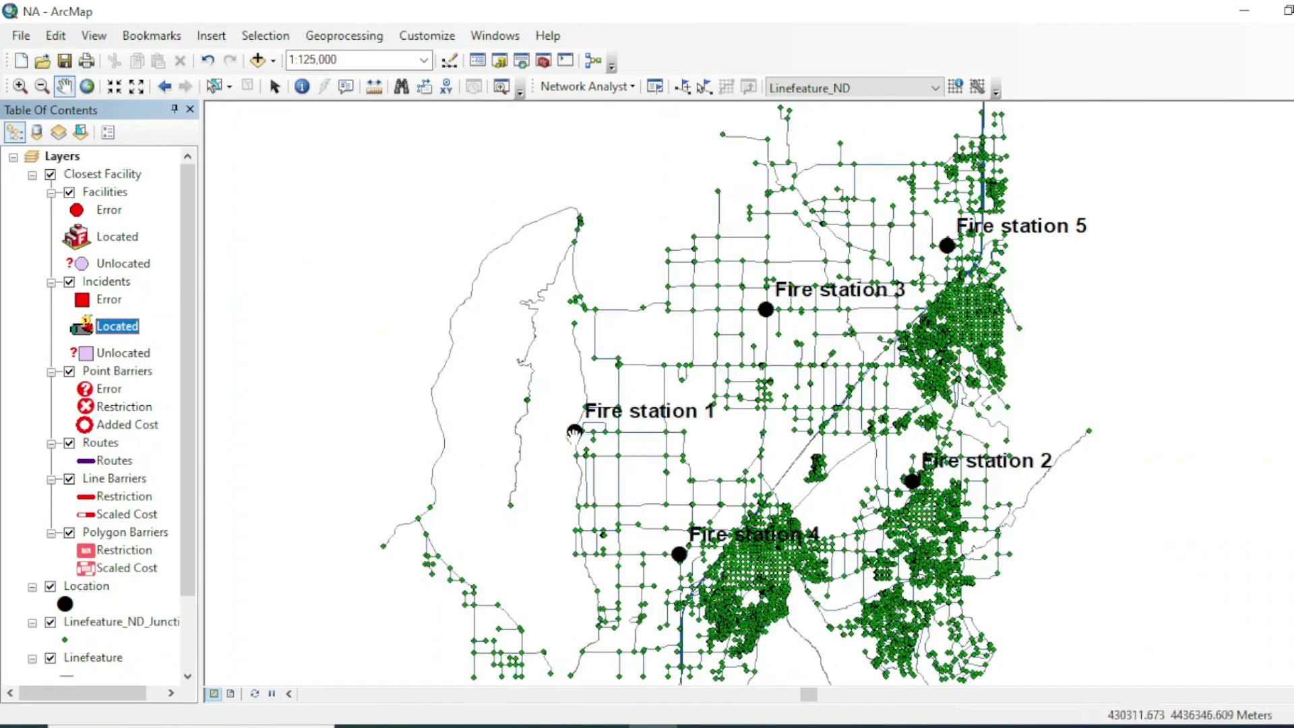
- Show the Network Analyst window with empty Facilities, Incidents, Routes and barrier classes
left_click_drag(828, 389, 816, 379)
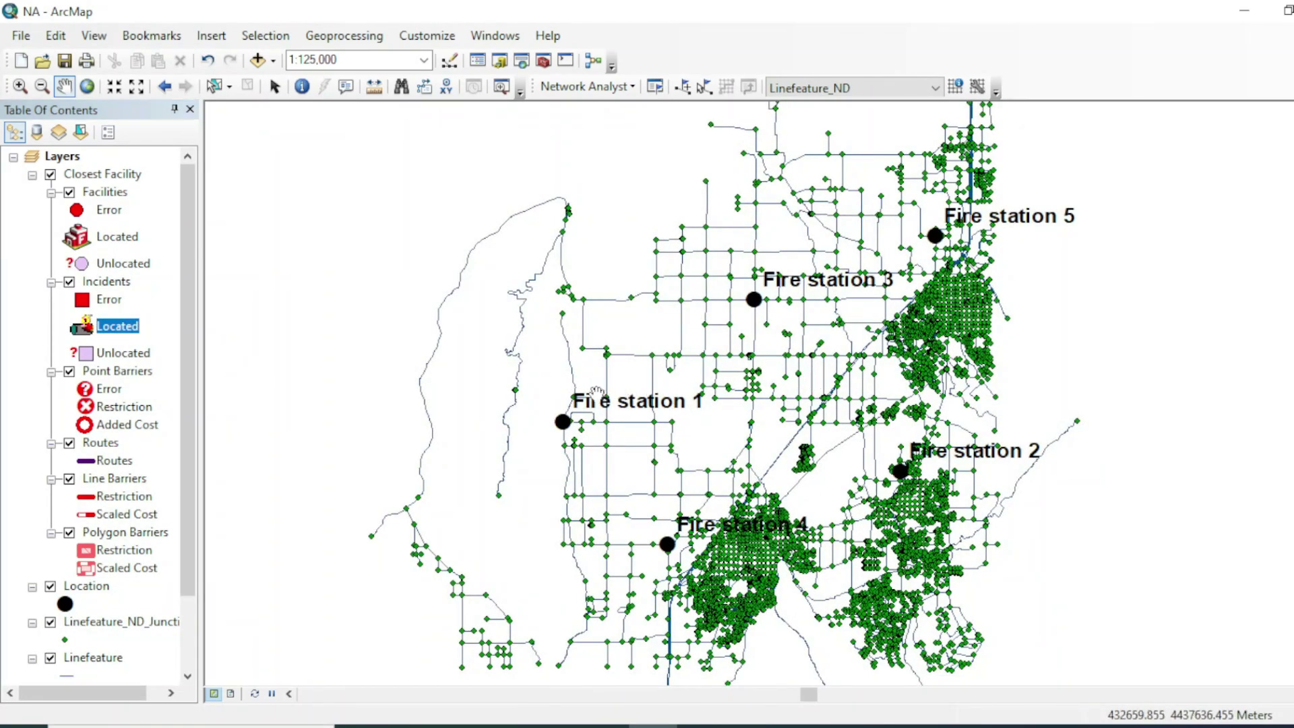
left_click_drag(644, 425, 633, 420)
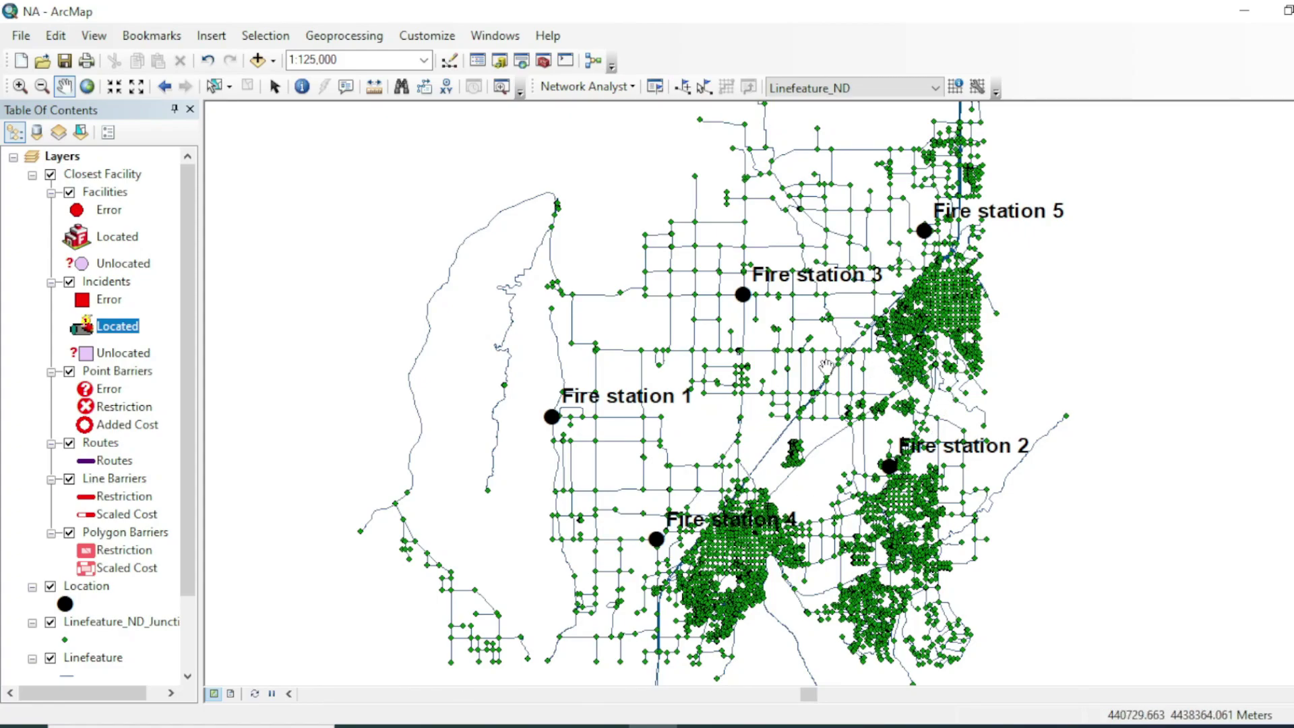
left_click(585, 87)
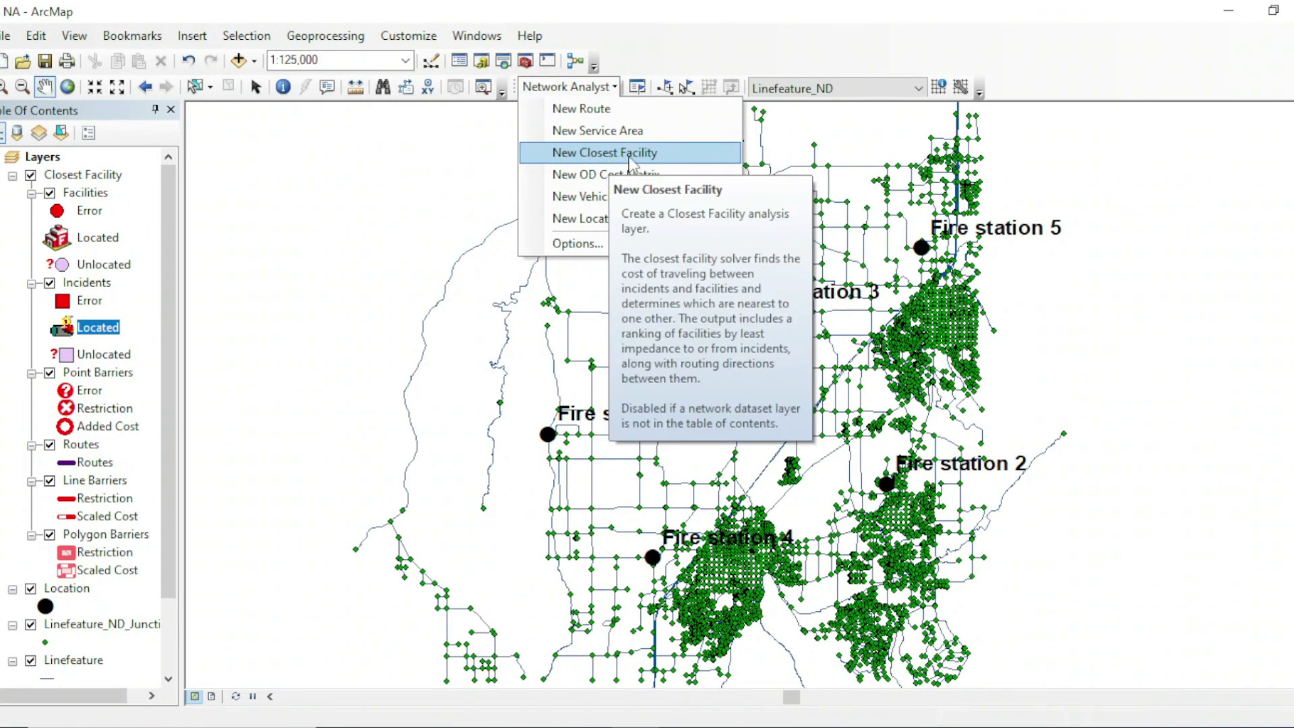
left_click(750, 345)
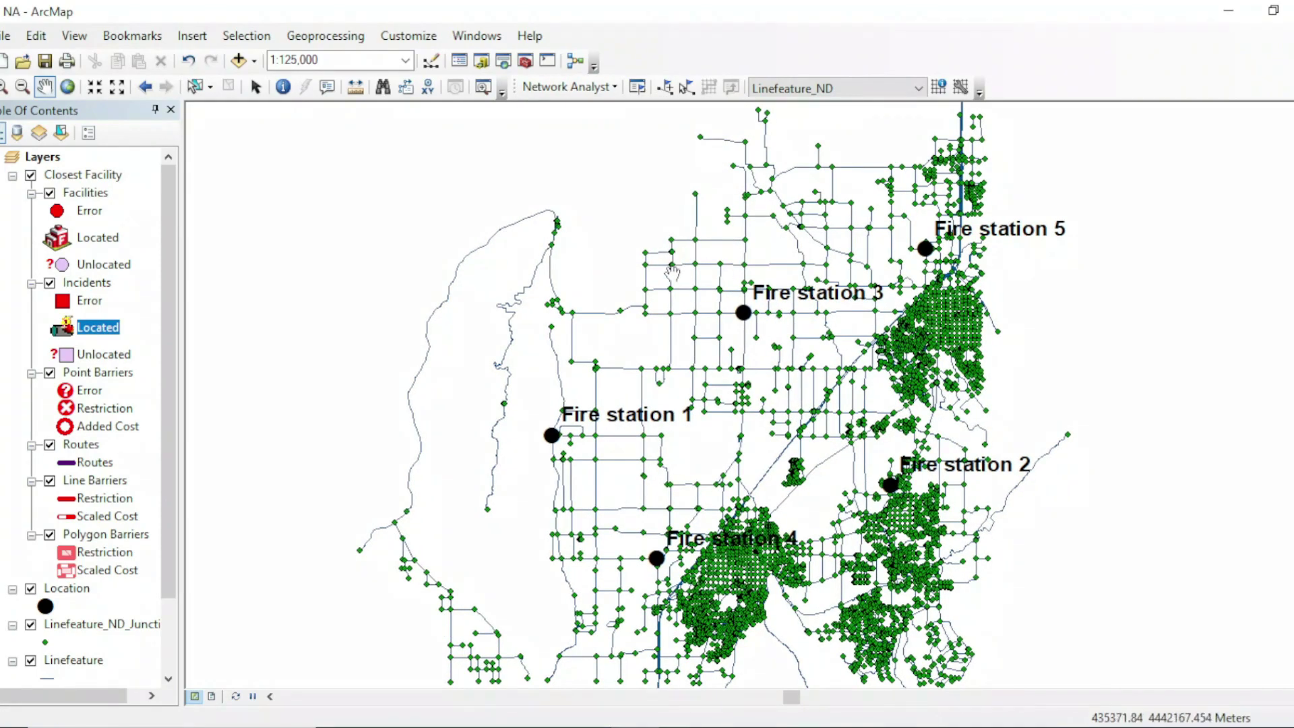
left_click_drag(767, 381, 788, 354)
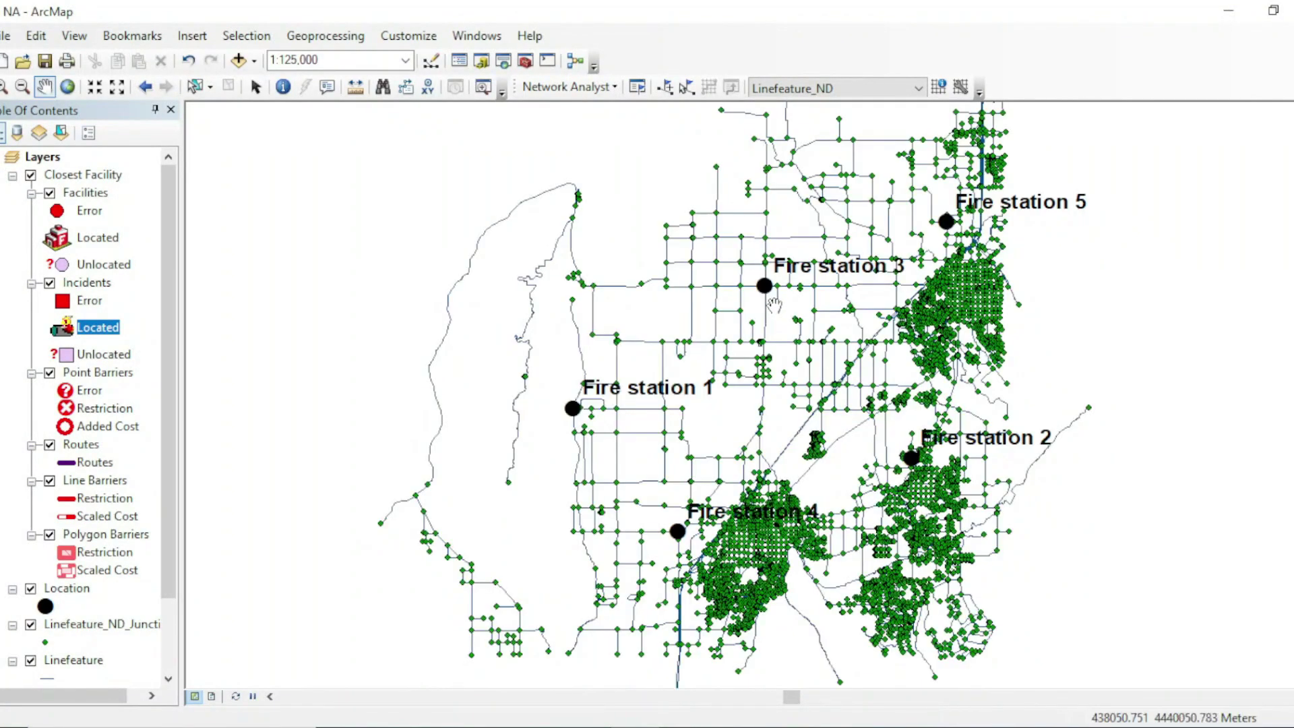
left_click(600, 86)
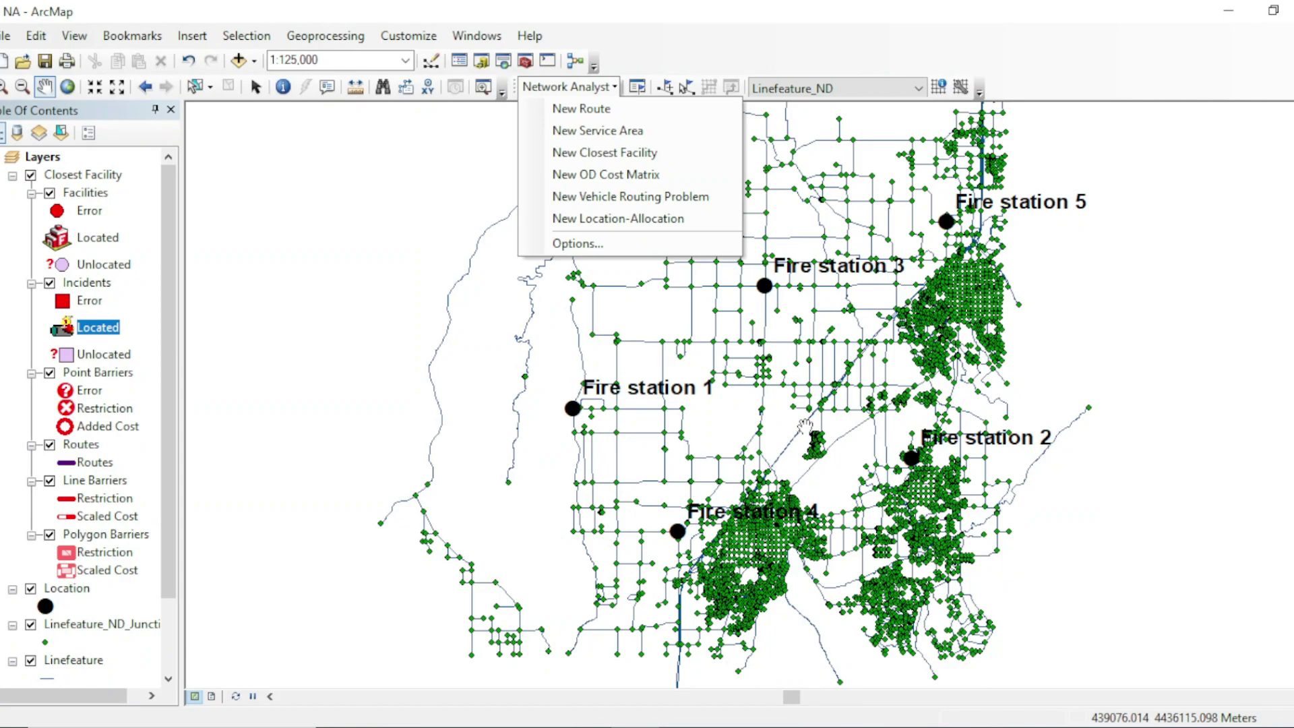
left_click_drag(805, 424, 783, 430)
left_click(569, 87)
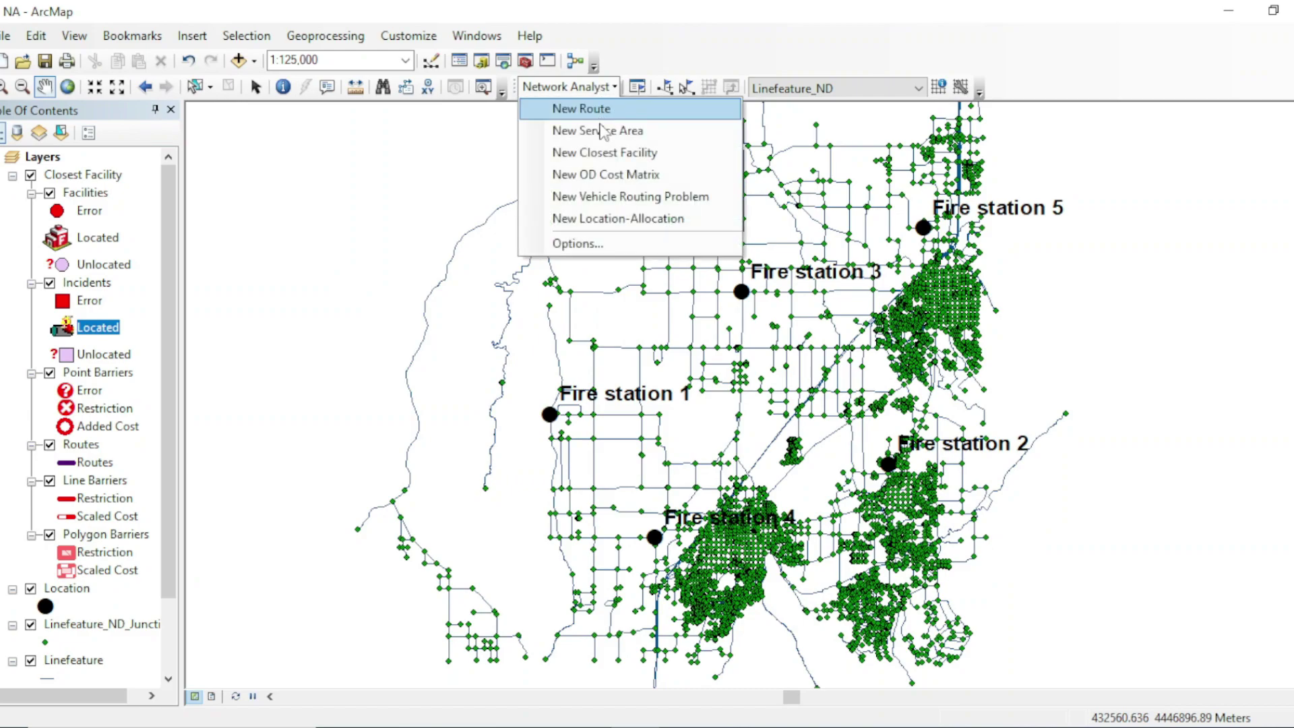
left_click(627, 154)
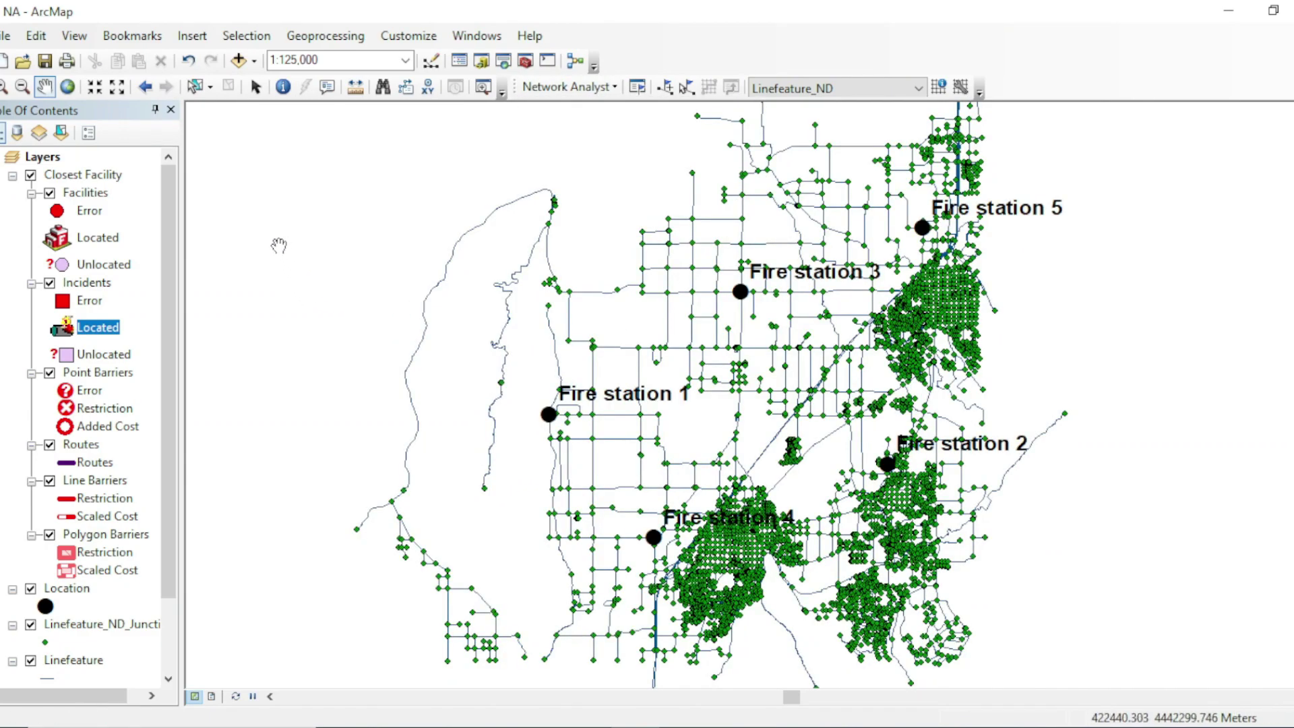
left_click(636, 87)
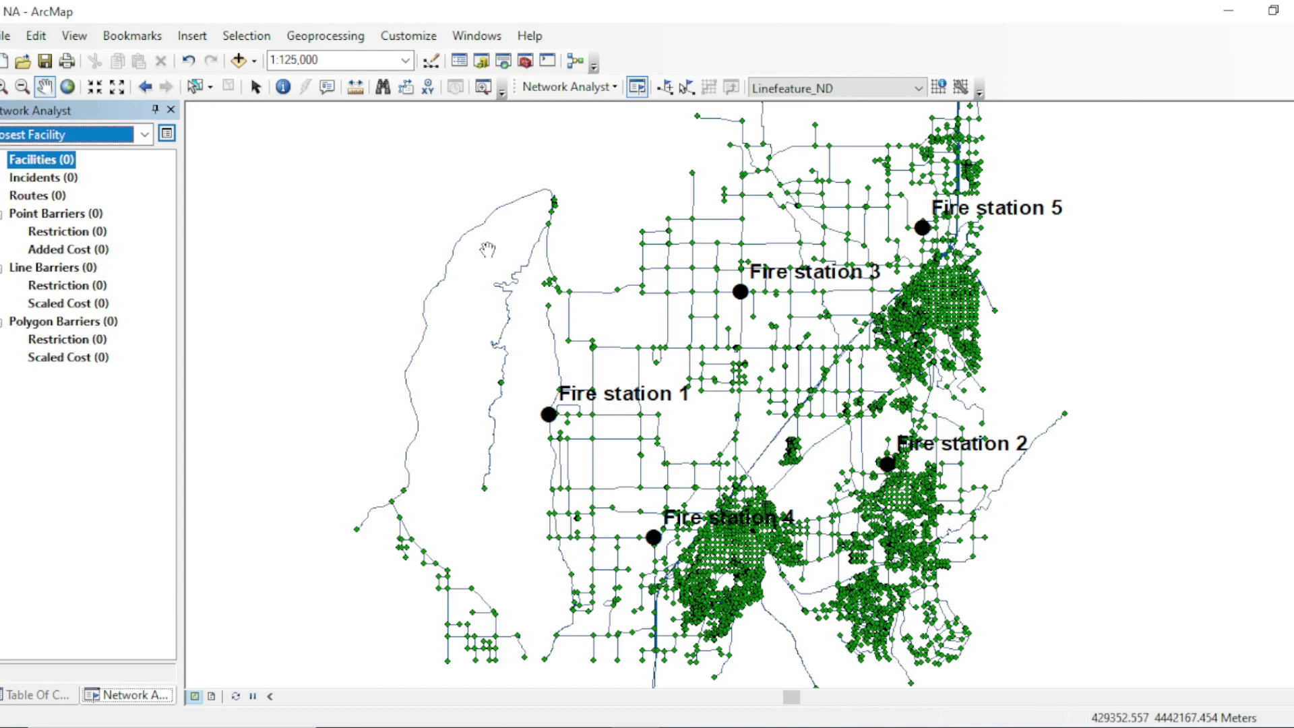
- Load the five fire stations into Facilities with Load Locations, then select the Incidents class
right_click(31, 161)
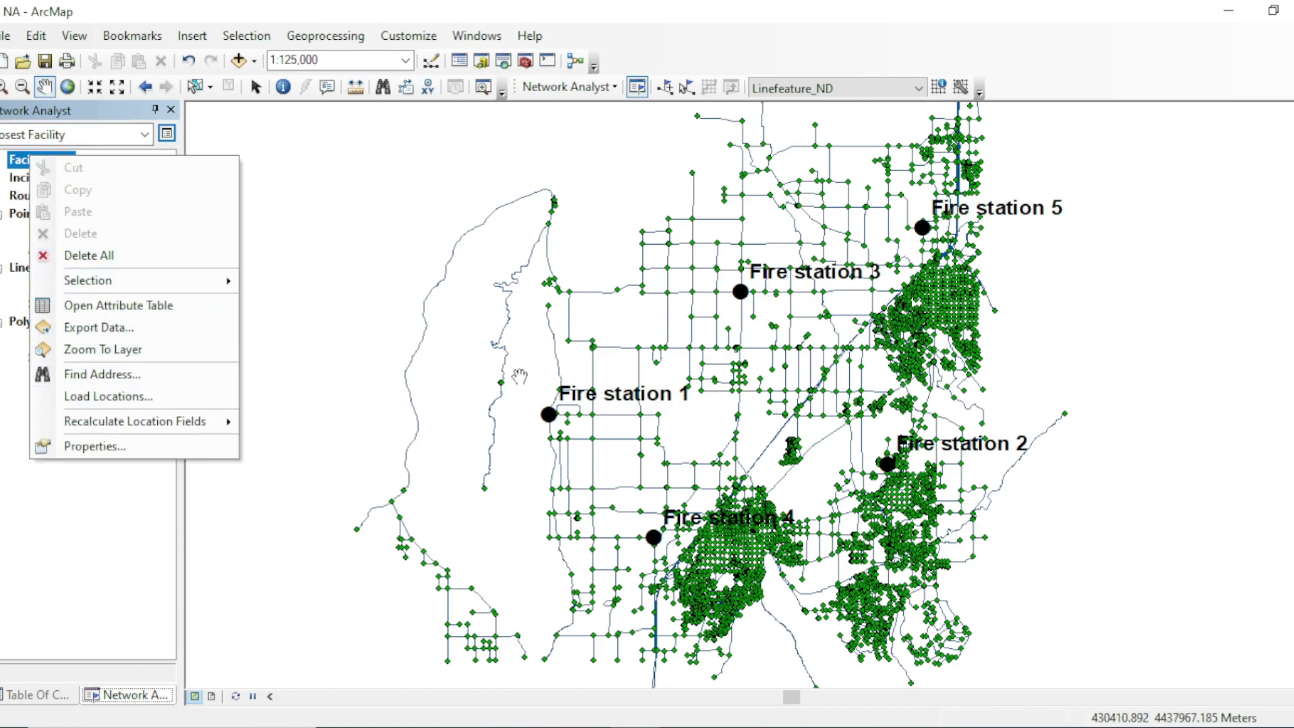
left_click(118, 397)
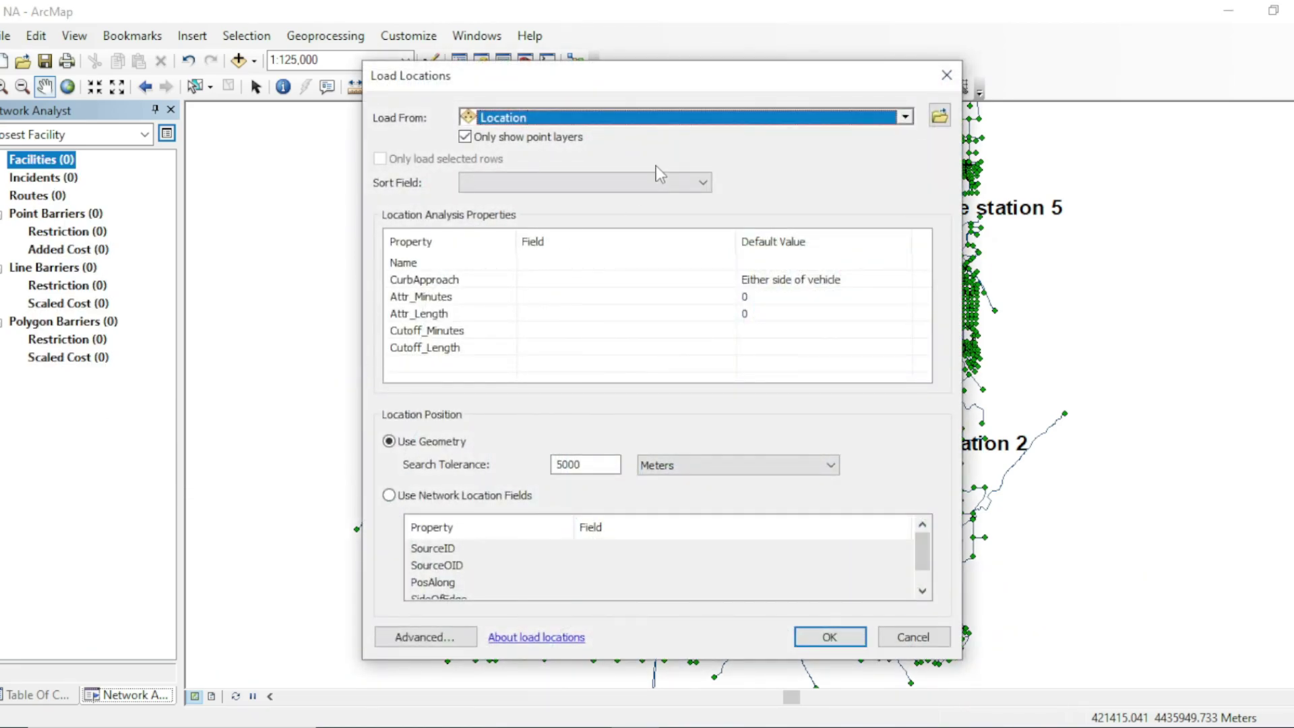
left_click(825, 638)
scroll(727, 415, "up", 1)
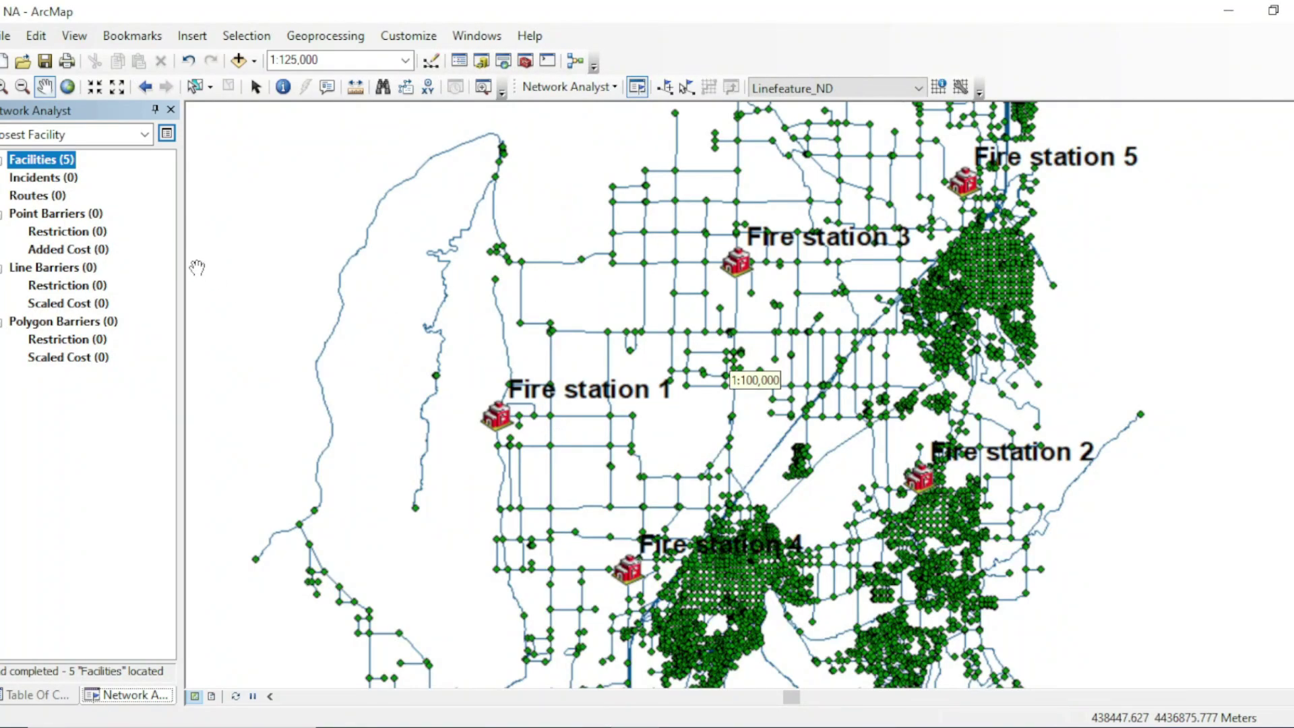
left_click(55, 179)
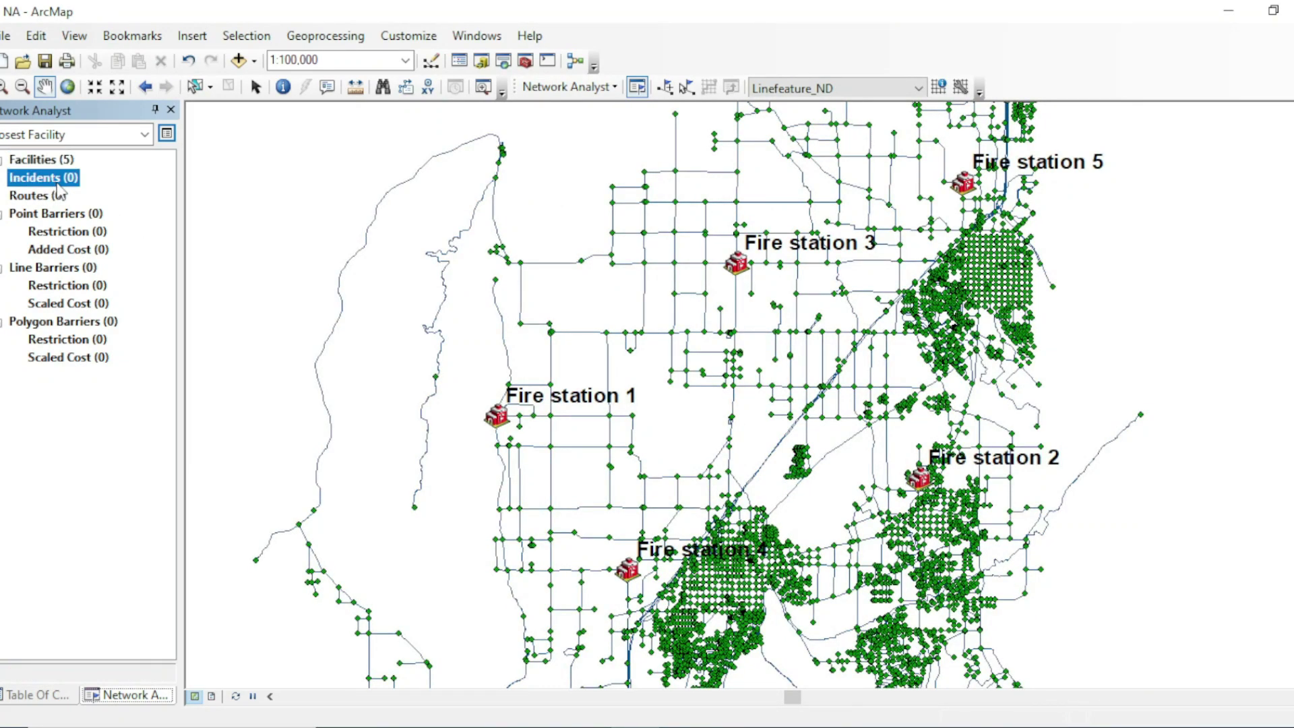
- Place three incident points on the street network between the fire stations
left_click(667, 91)
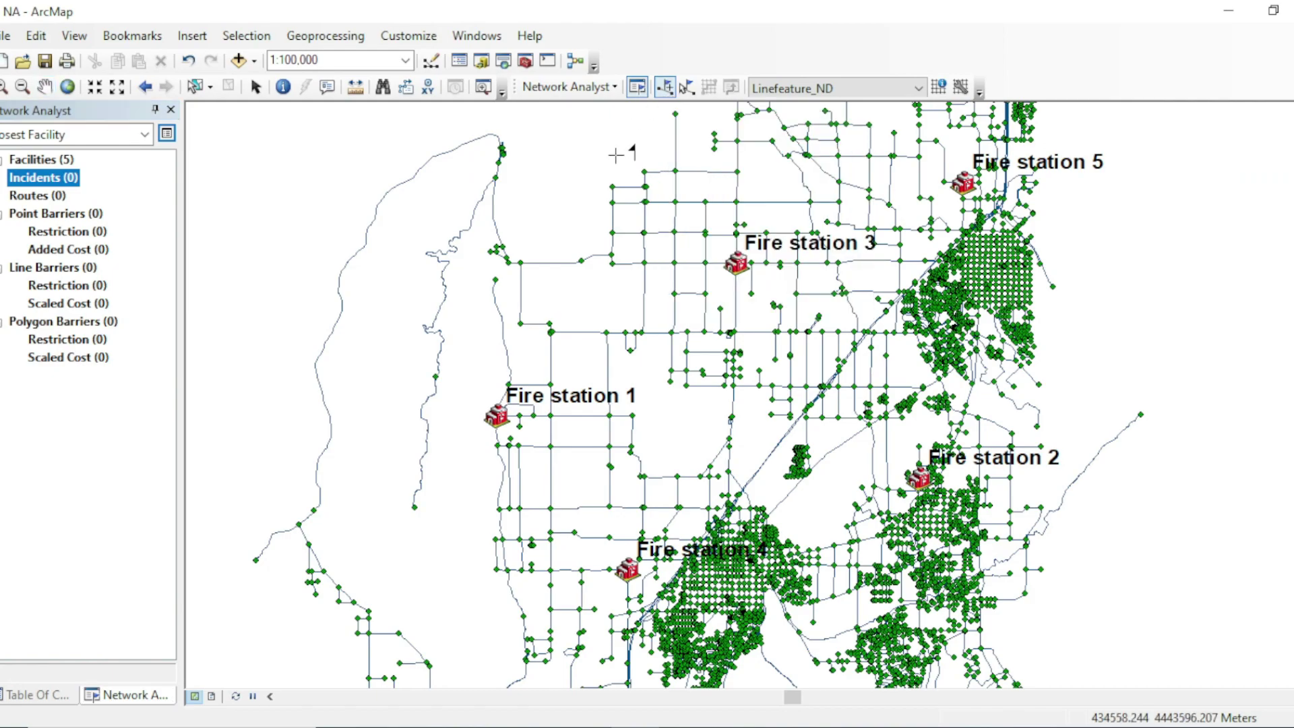
left_click(822, 386)
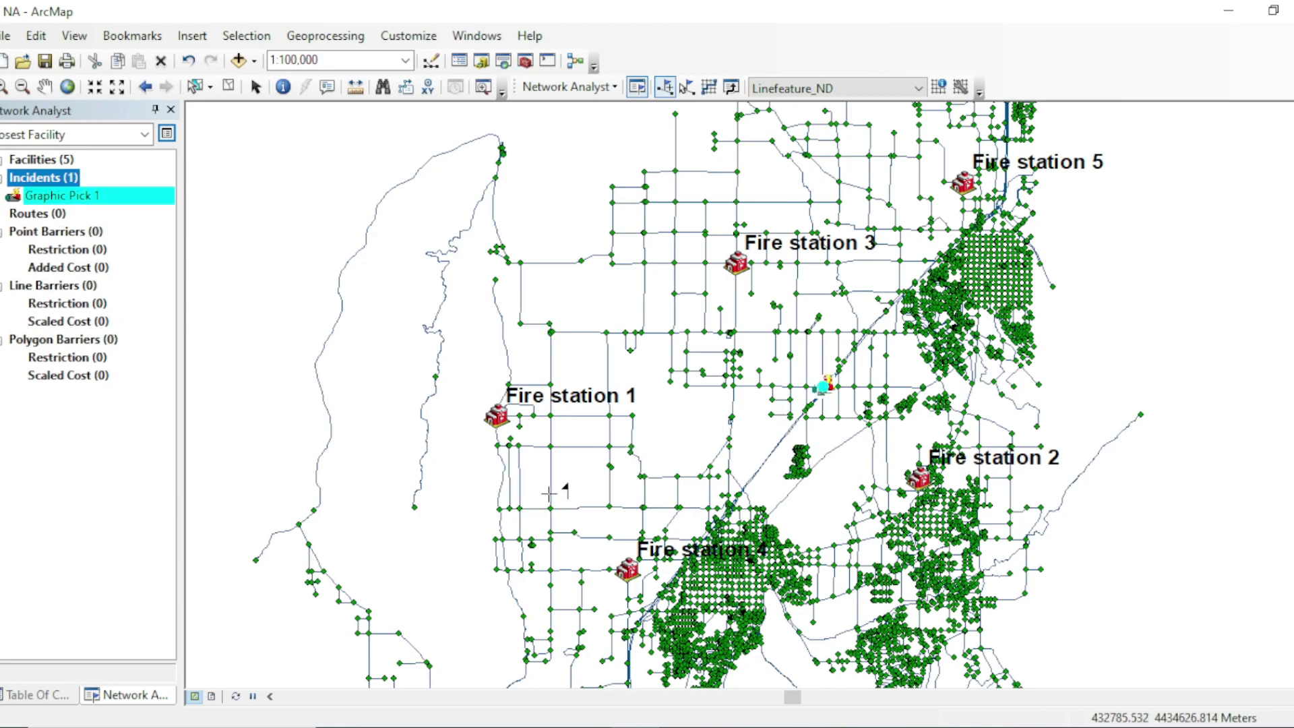
left_click(611, 465)
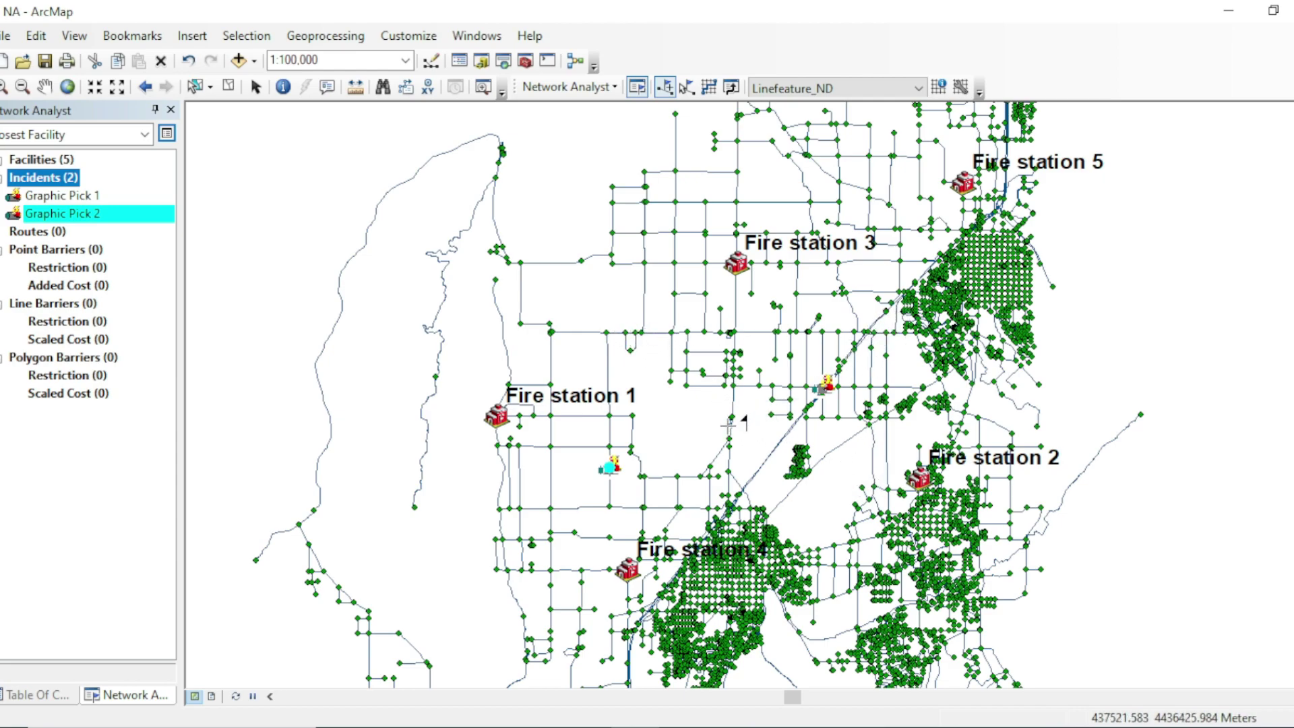
left_click(903, 245)
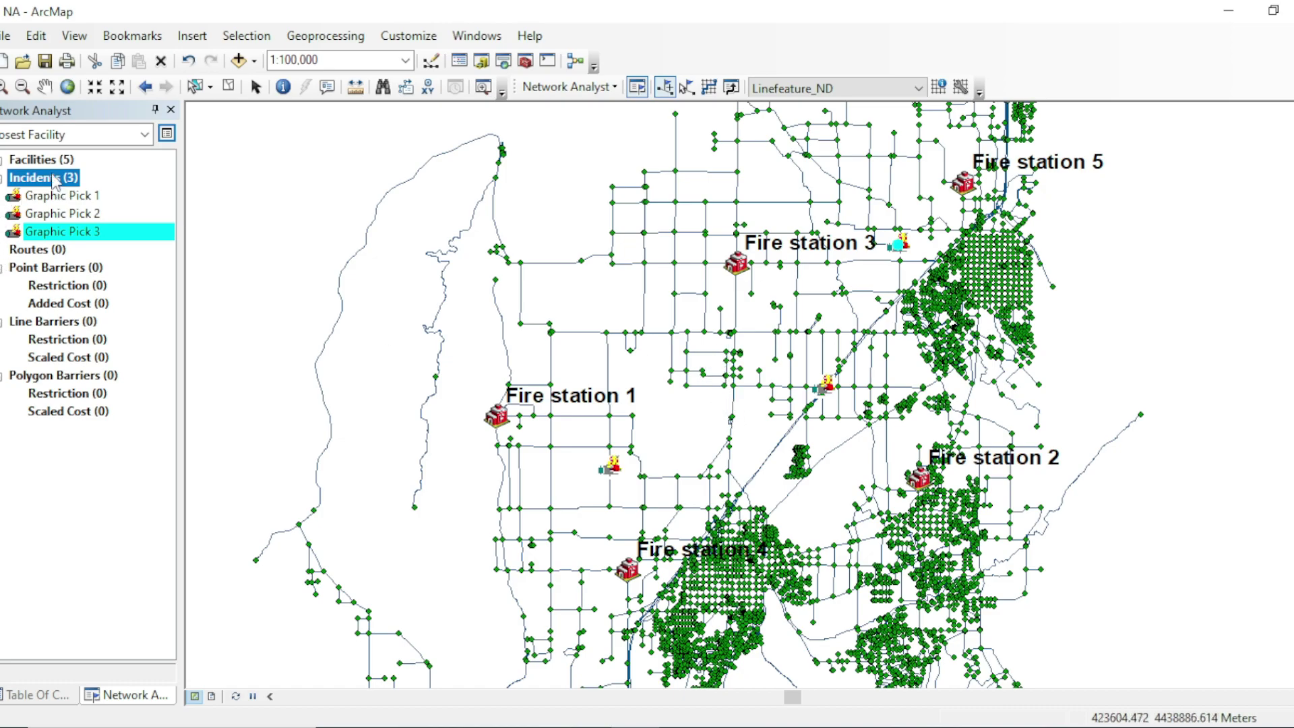
- Open the Closest Facility layer's Analysis Settings and leave Use Time turned off
left_click(167, 135)
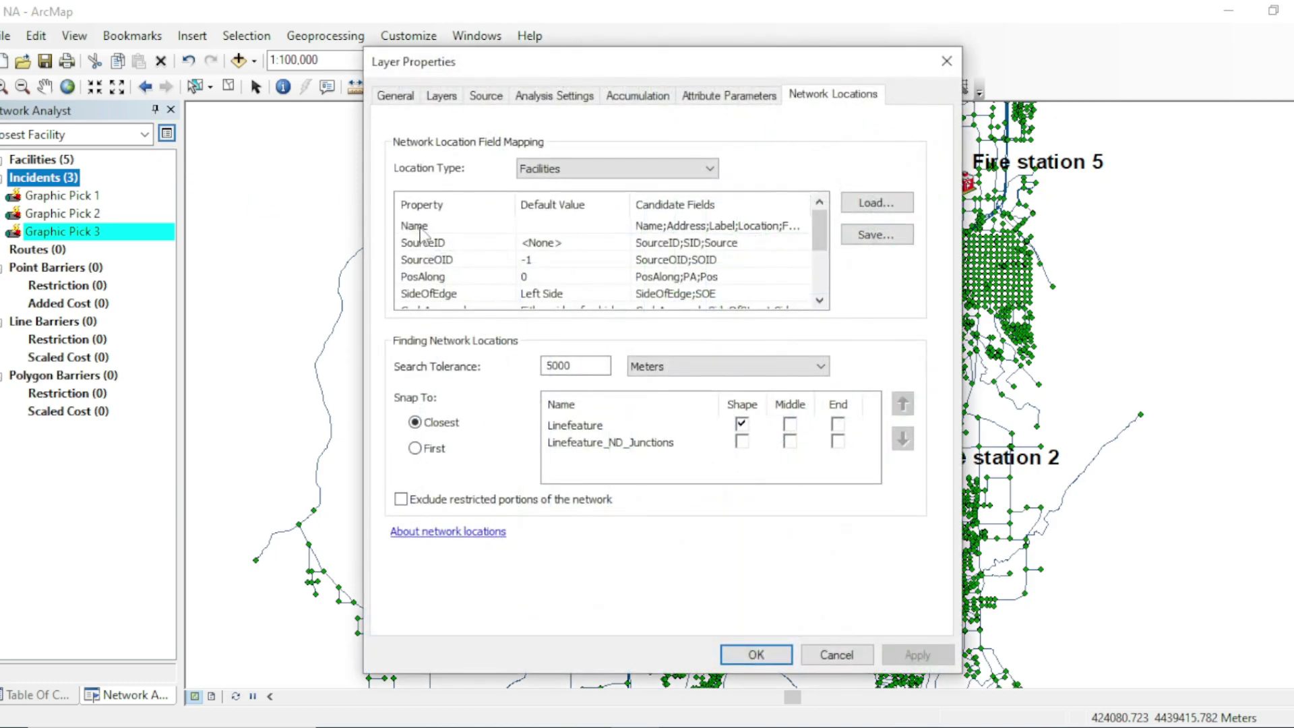
left_click(399, 100)
left_click(441, 98)
left_click(482, 97)
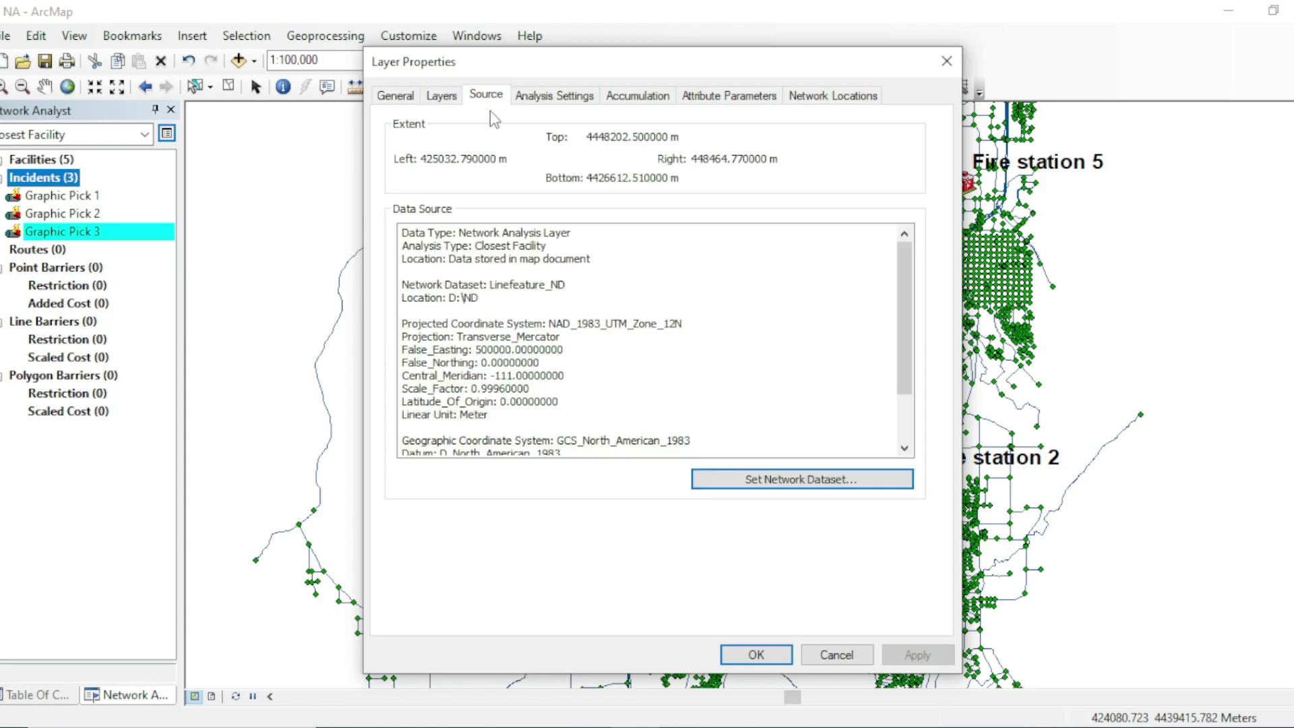
left_click(537, 99)
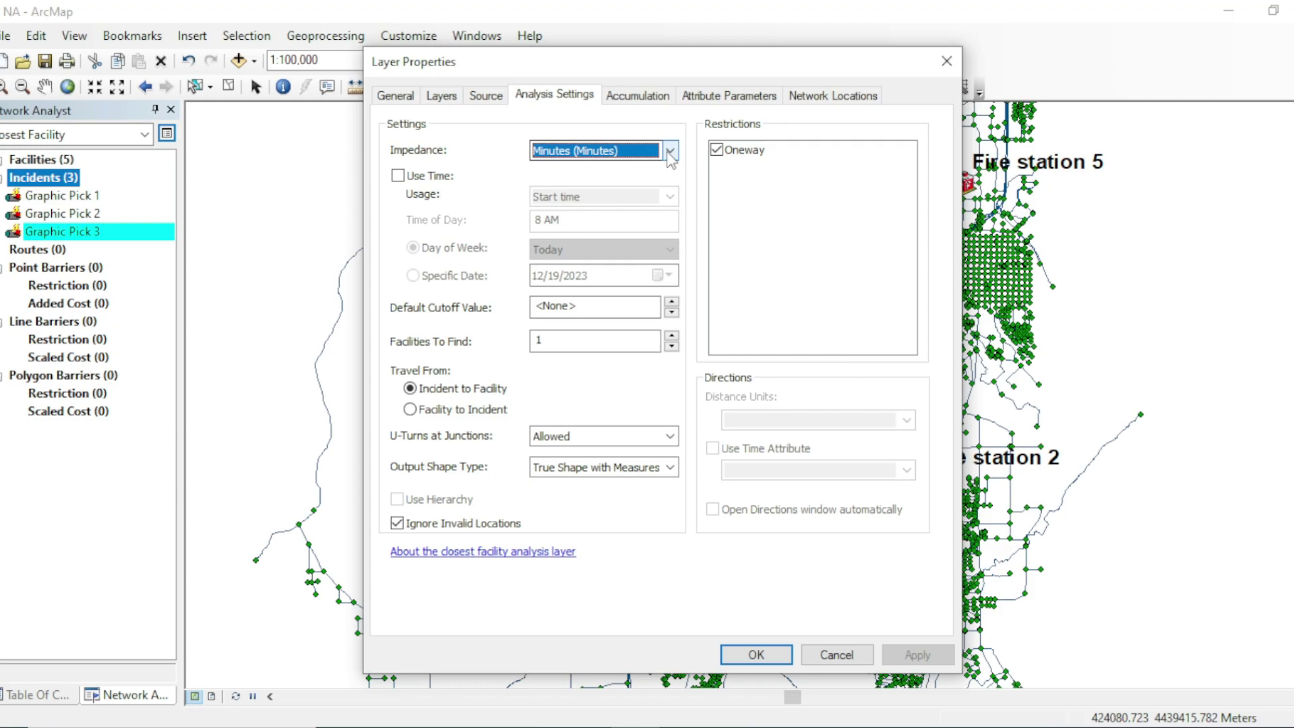
key("Tab")
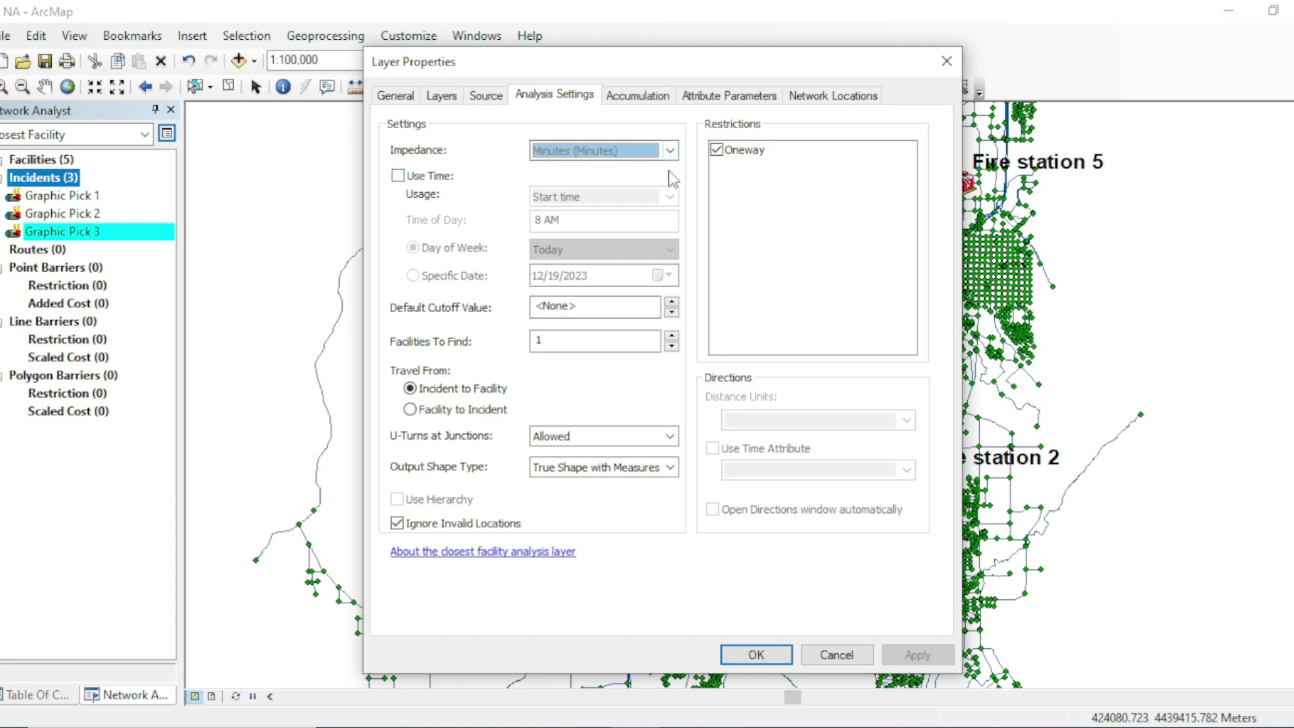
key("space")
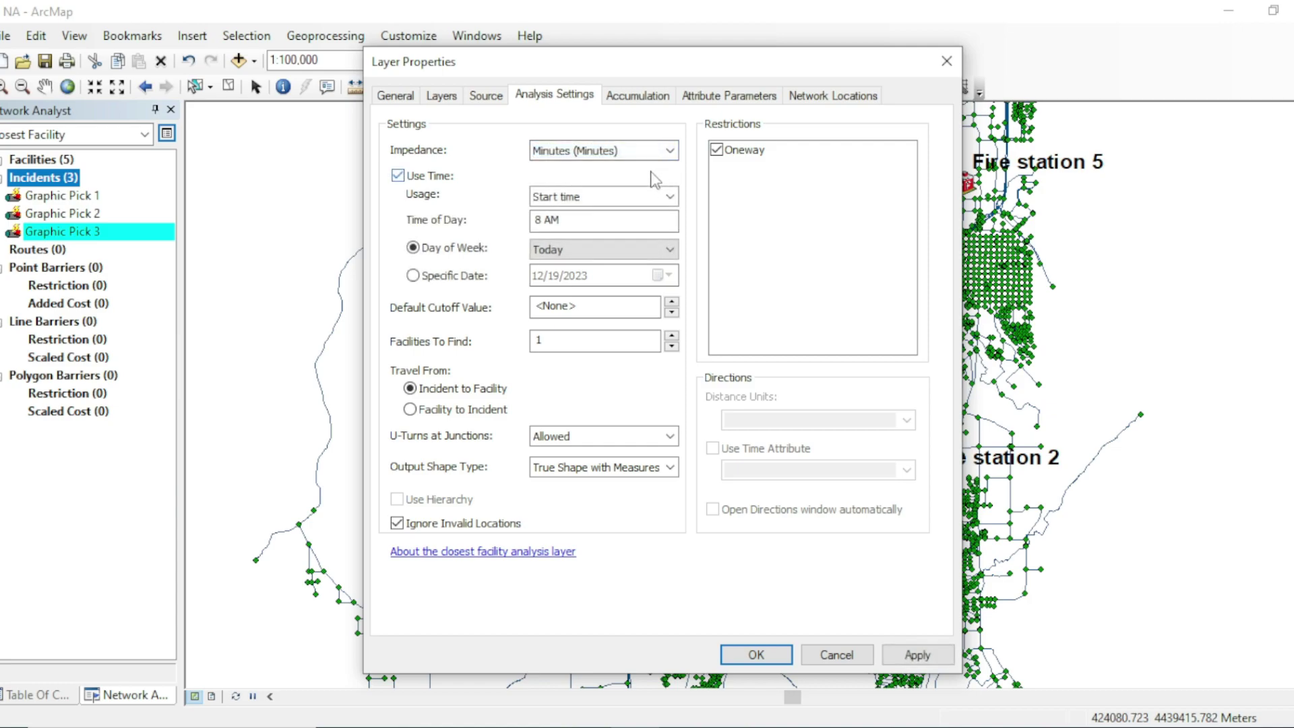
left_click(398, 175)
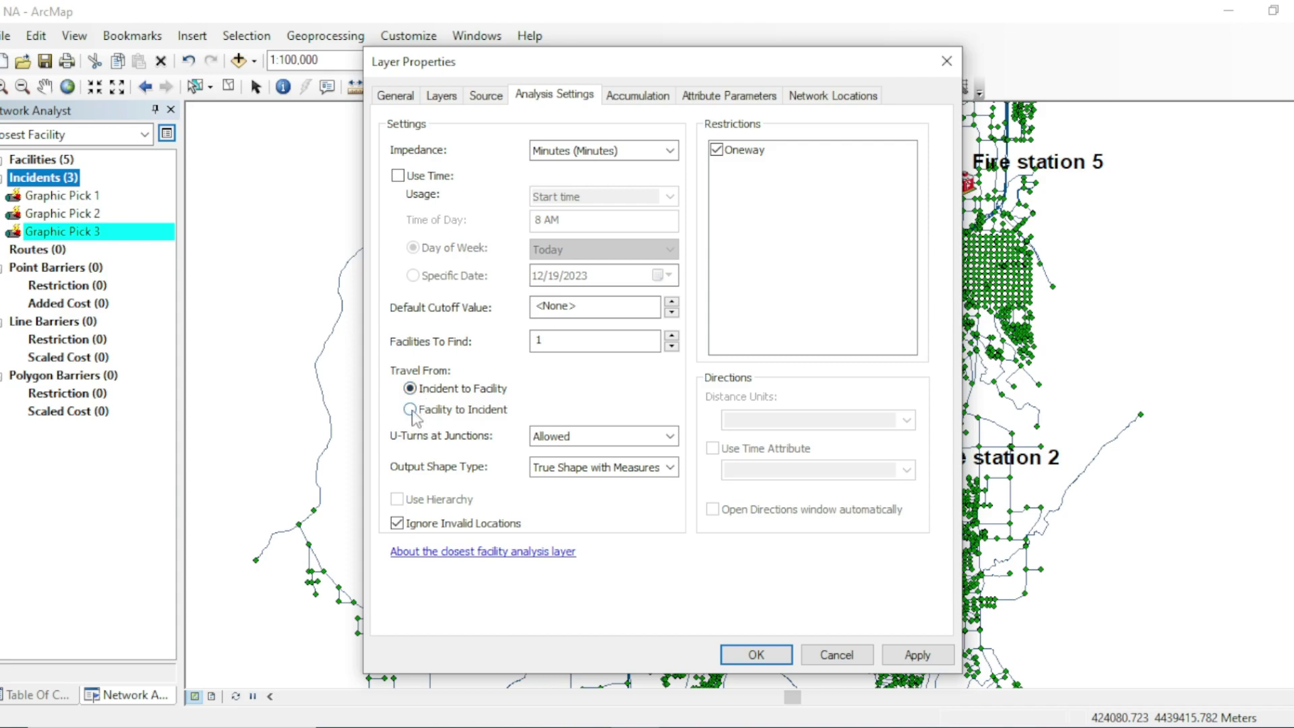
left_click_drag(512, 61, 273, 59)
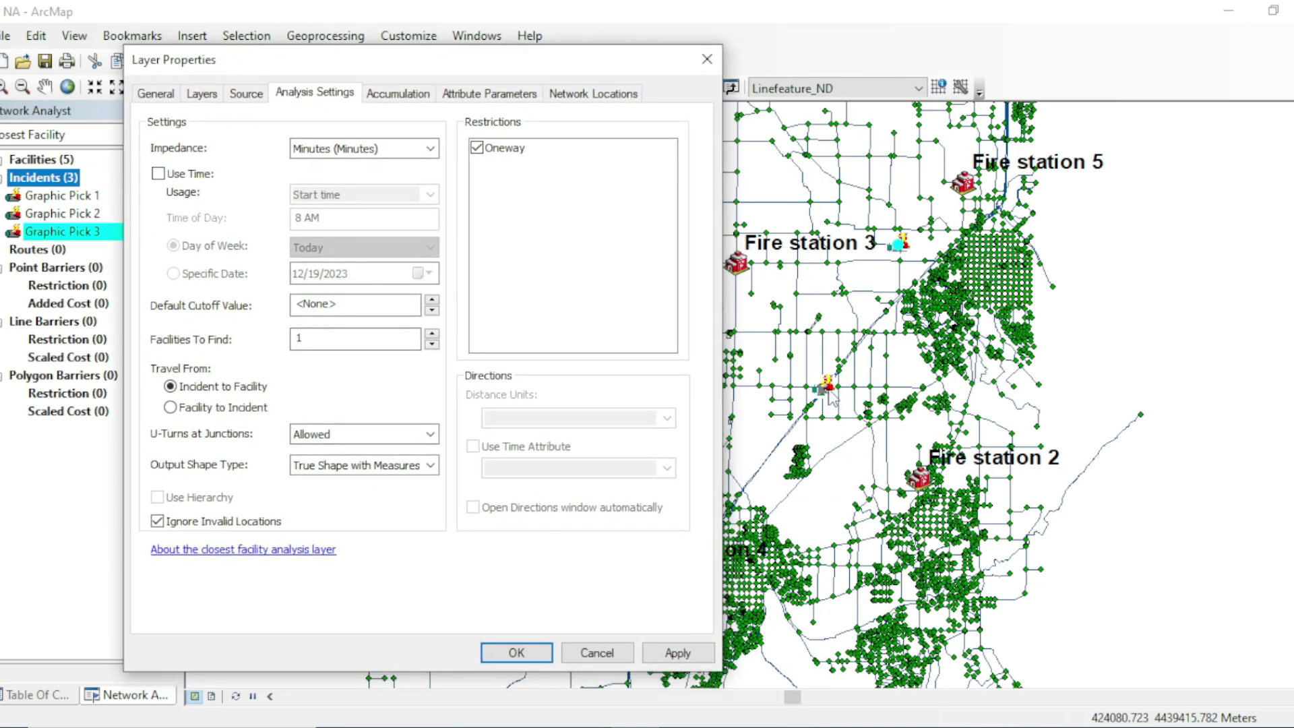
- Set travel to Facility to Incident, accumulate Length and Minutes, and apply the properties
left_click(170, 408)
left_click(404, 95)
left_click(167, 169)
left_click(167, 187)
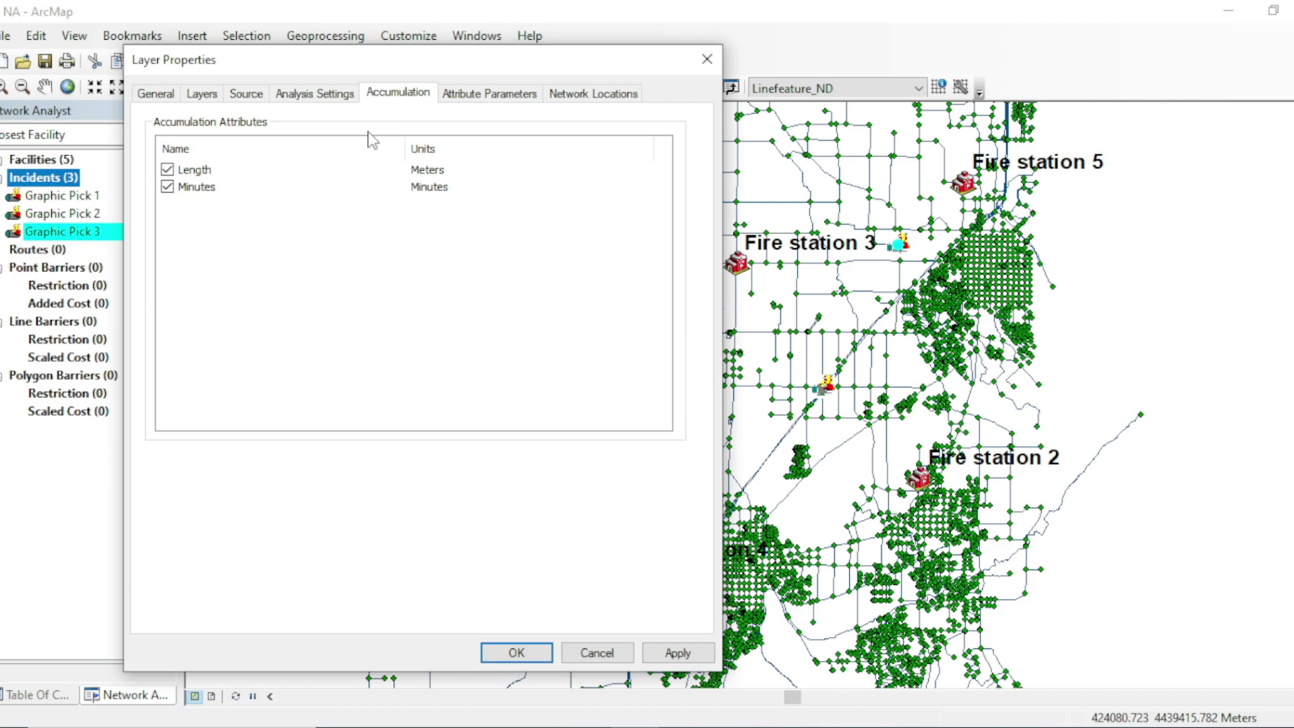
left_click(486, 95)
left_click(614, 96)
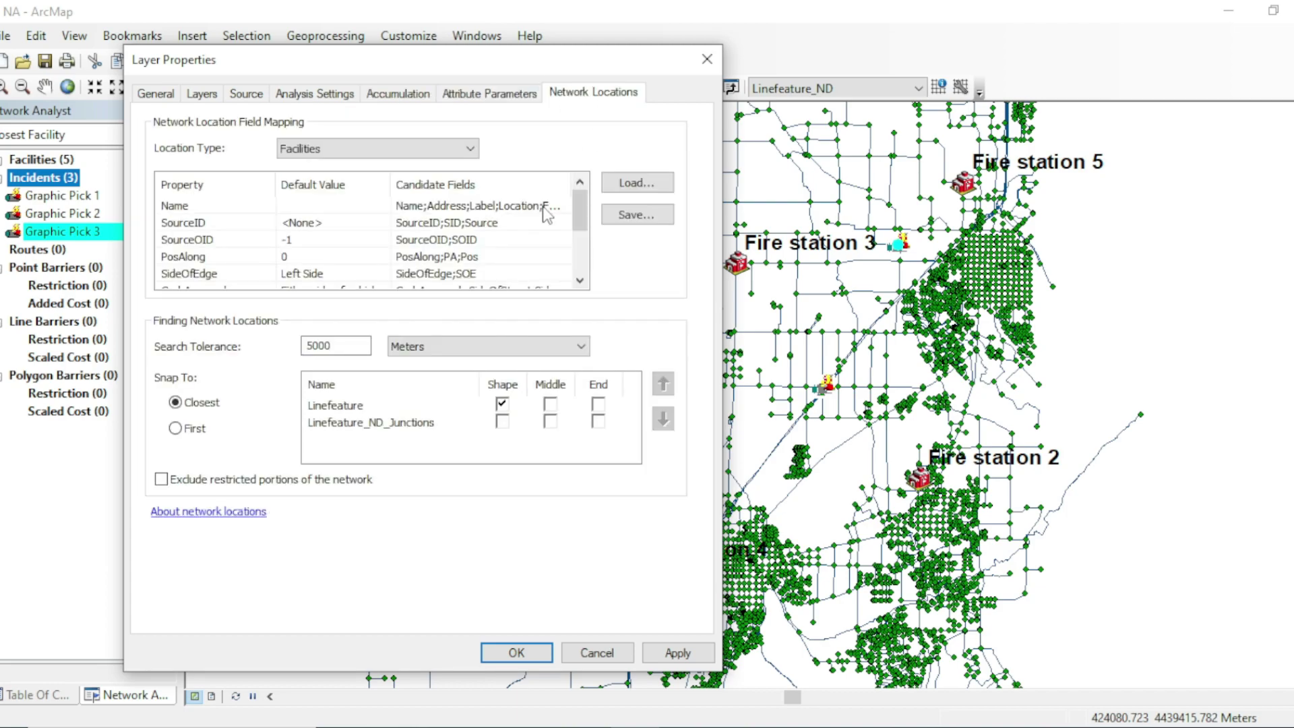
left_click(510, 643)
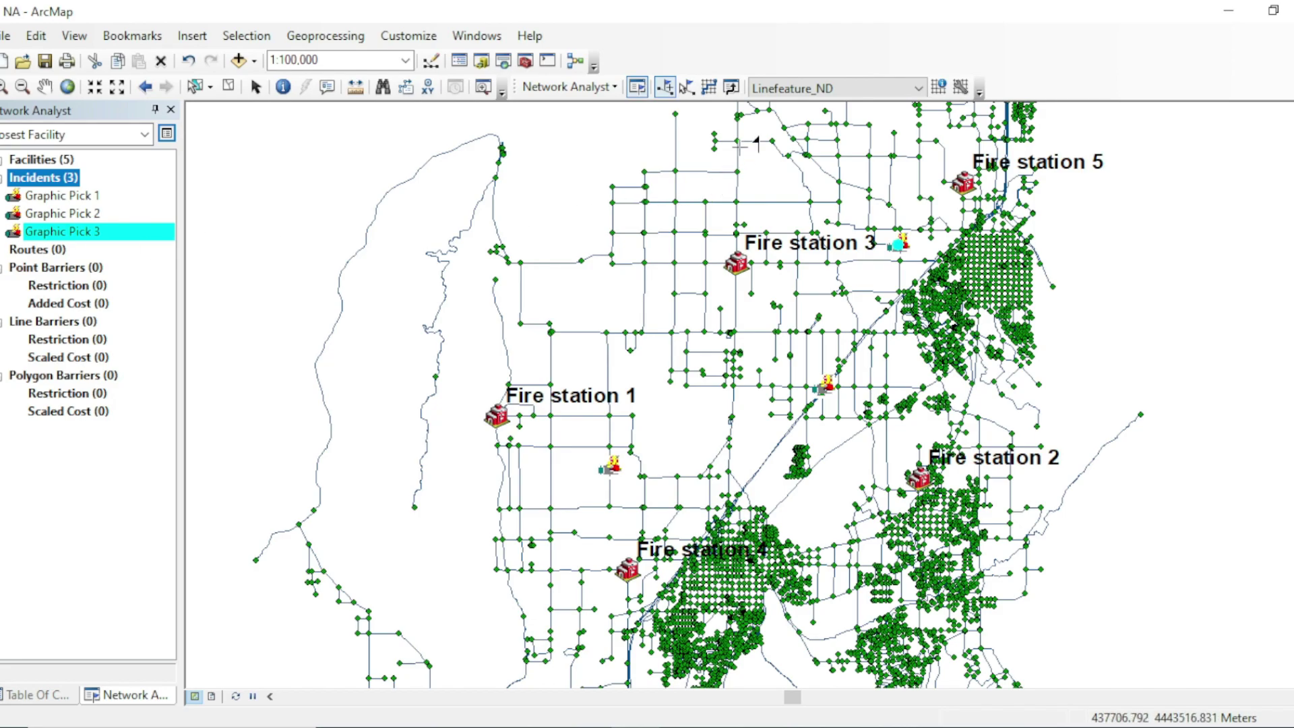
- Solve the Closest Facility analysis and zoom in to inspect the purple routes to the nearest stations
left_click(709, 86)
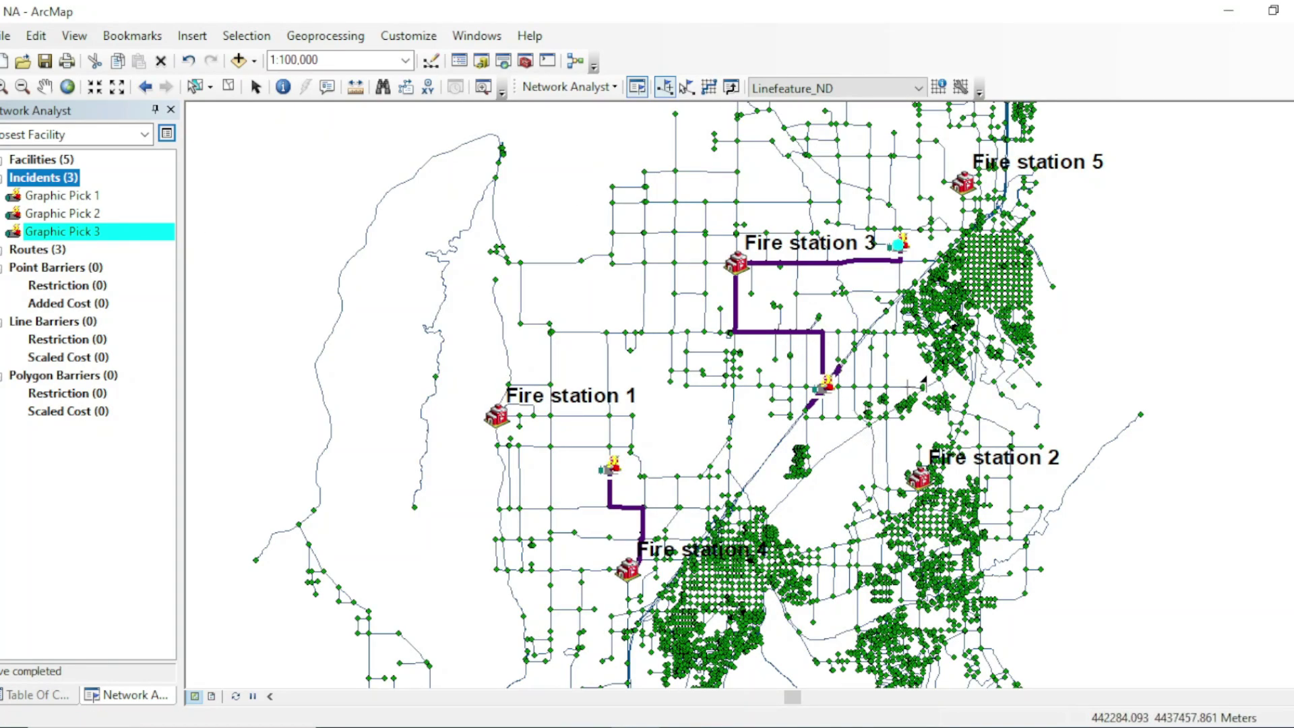
scroll(910, 381, "up", 1)
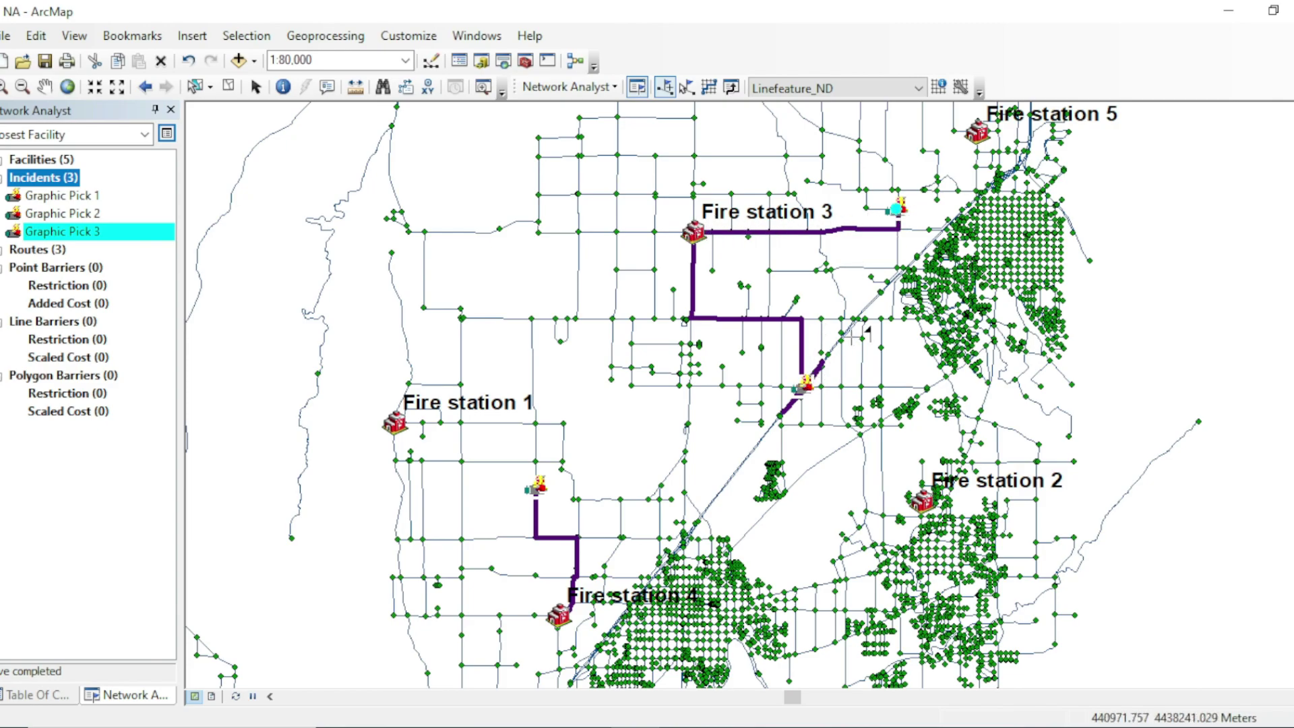
scroll(893, 217, "down", 1)
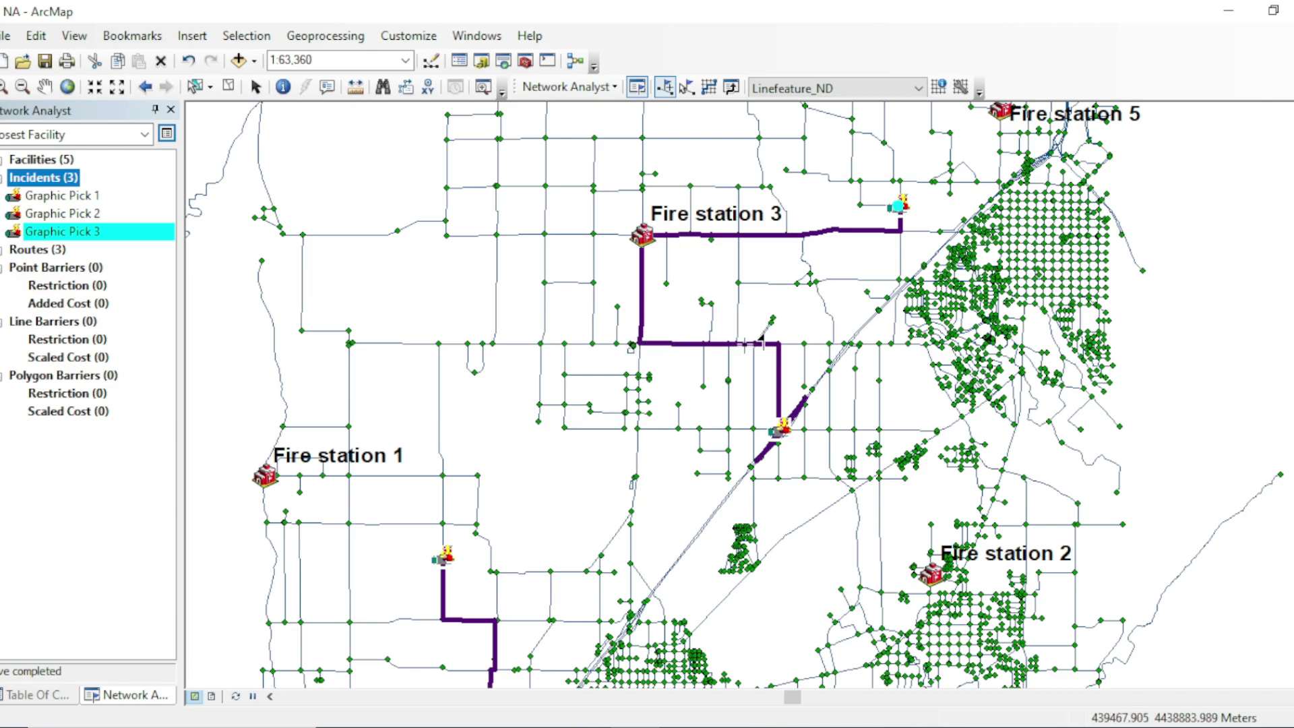
scroll(790, 440, "down", 1)
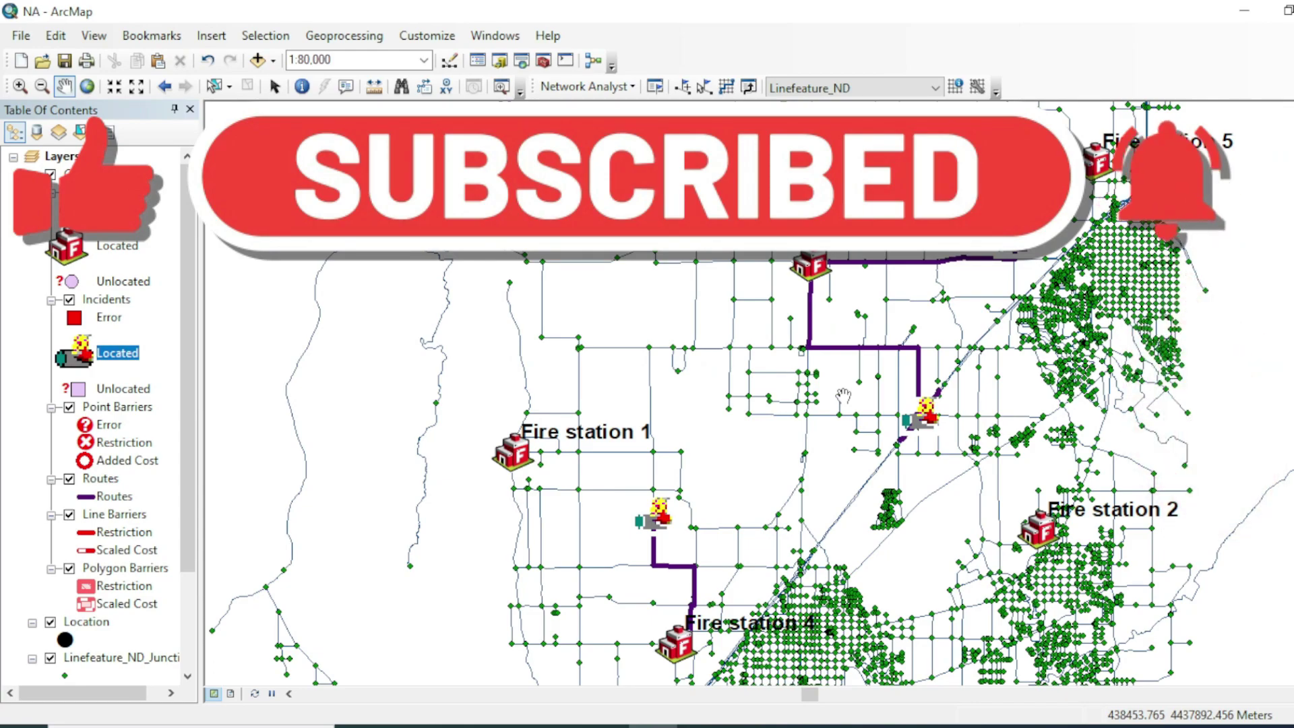
left_click_drag(814, 400, 828, 398)
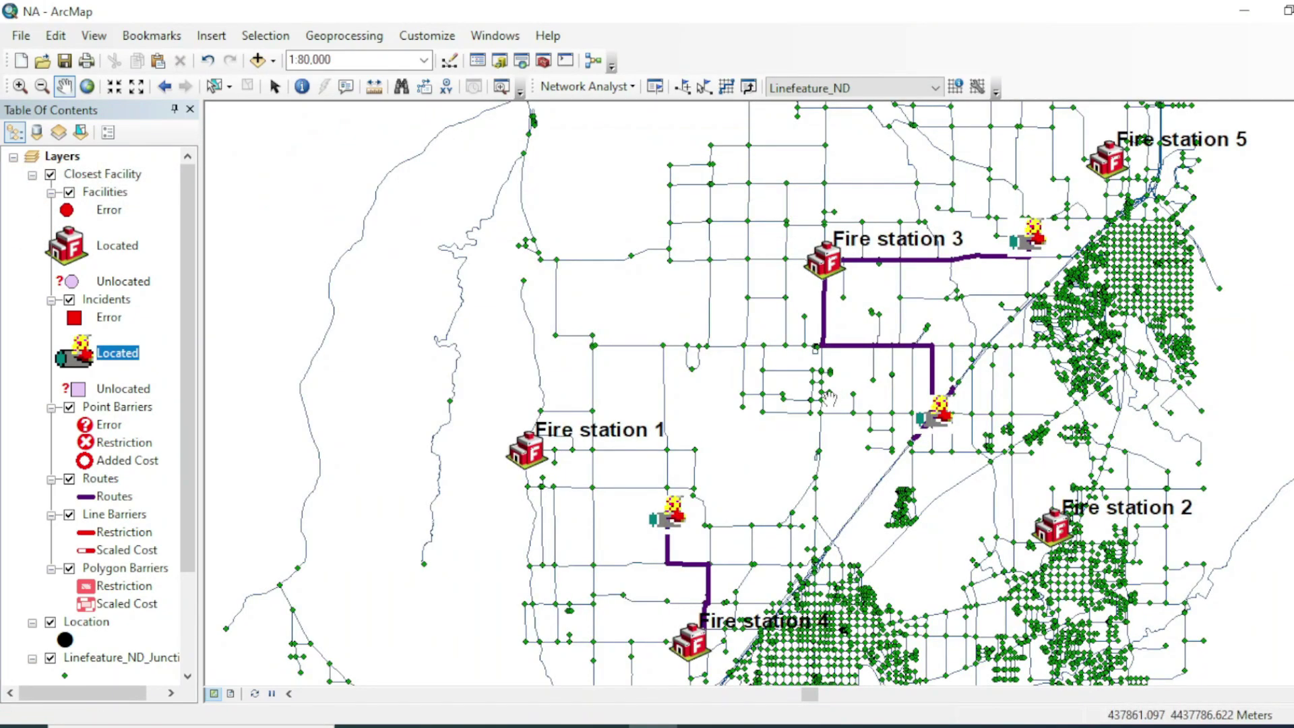